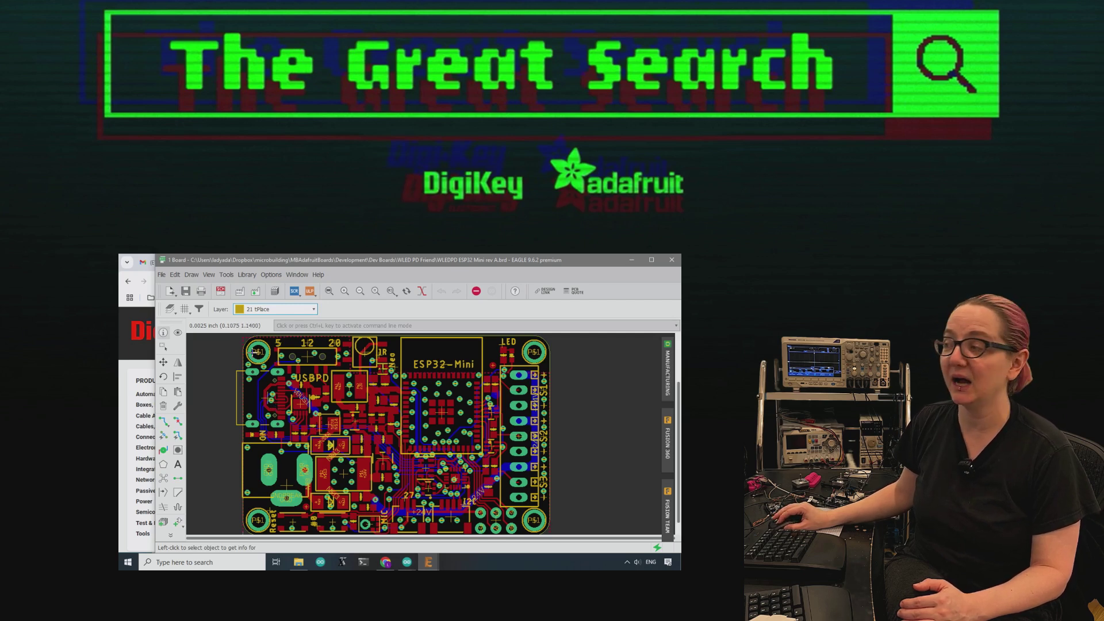
Switch to the schematic and zoom in on the U2 NCP718 5V LDO regulator circuit.
{"action": "left_click", "coordinate": [221, 290]}
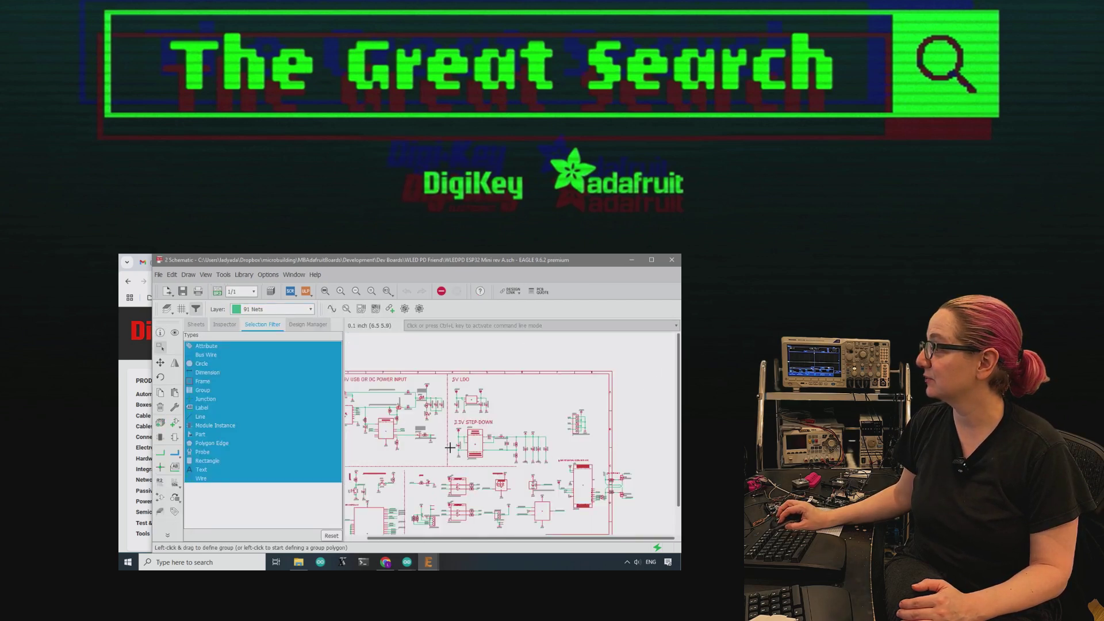
{"action": "scroll", "coordinate": [453, 429], "scroll_direction": "up", "scroll_amount": 5}
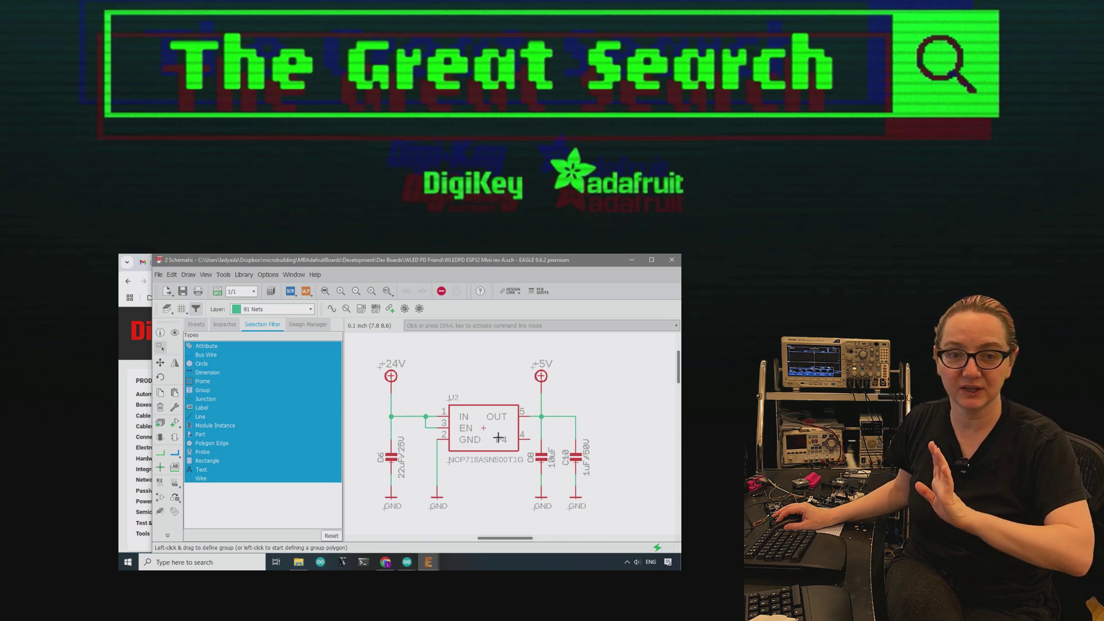
Zoom across the schematic to inspect the 3.3V TPS54302 step-down section, ending on the full sheet.
{"action": "scroll", "coordinate": [498, 438], "scroll_direction": "down", "scroll_amount": 5}
{"action": "scroll", "coordinate": [524, 457], "scroll_direction": "up", "scroll_amount": 4}
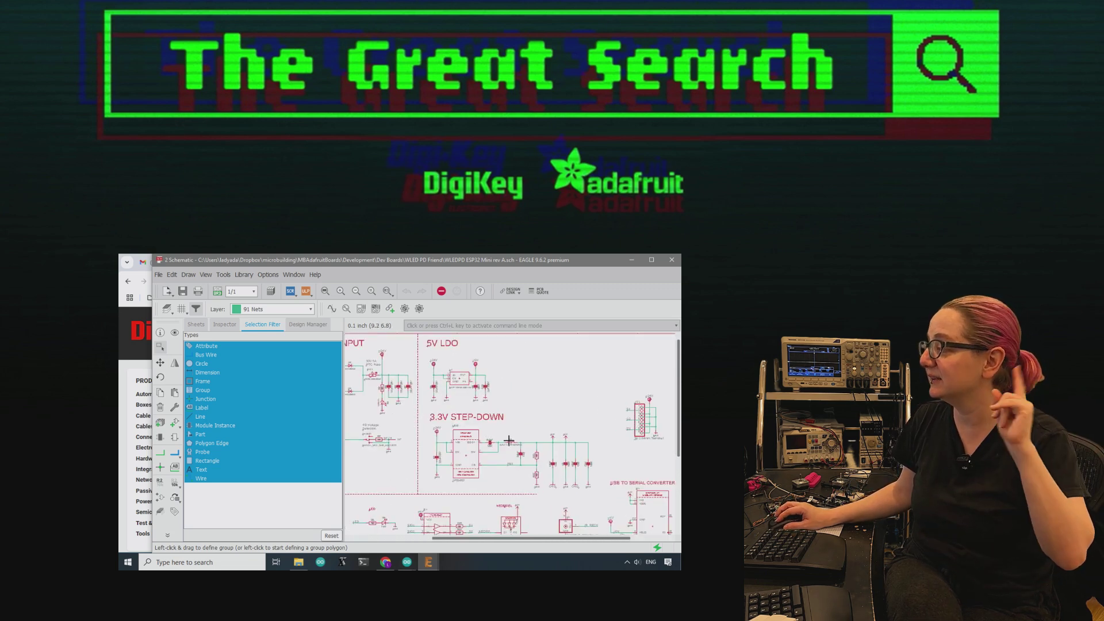
{"action": "scroll", "coordinate": [386, 386], "scroll_direction": "down", "scroll_amount": 2}
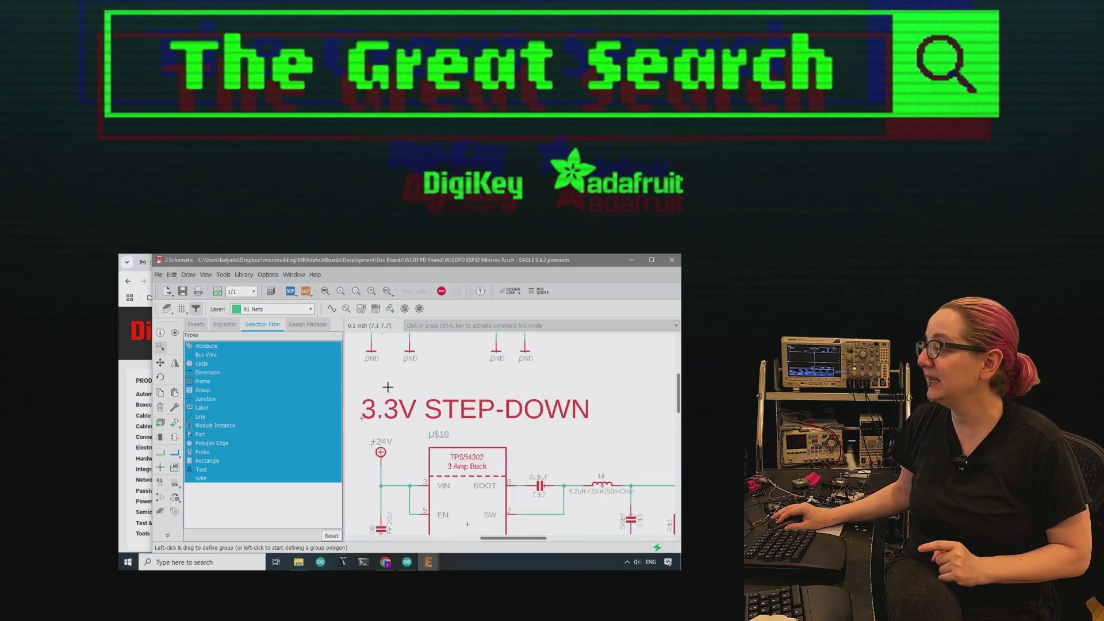
{"action": "scroll", "coordinate": [595, 469], "scroll_direction": "up", "scroll_amount": 2}
{"action": "scroll", "coordinate": [595, 469], "scroll_direction": "down", "scroll_amount": 2}
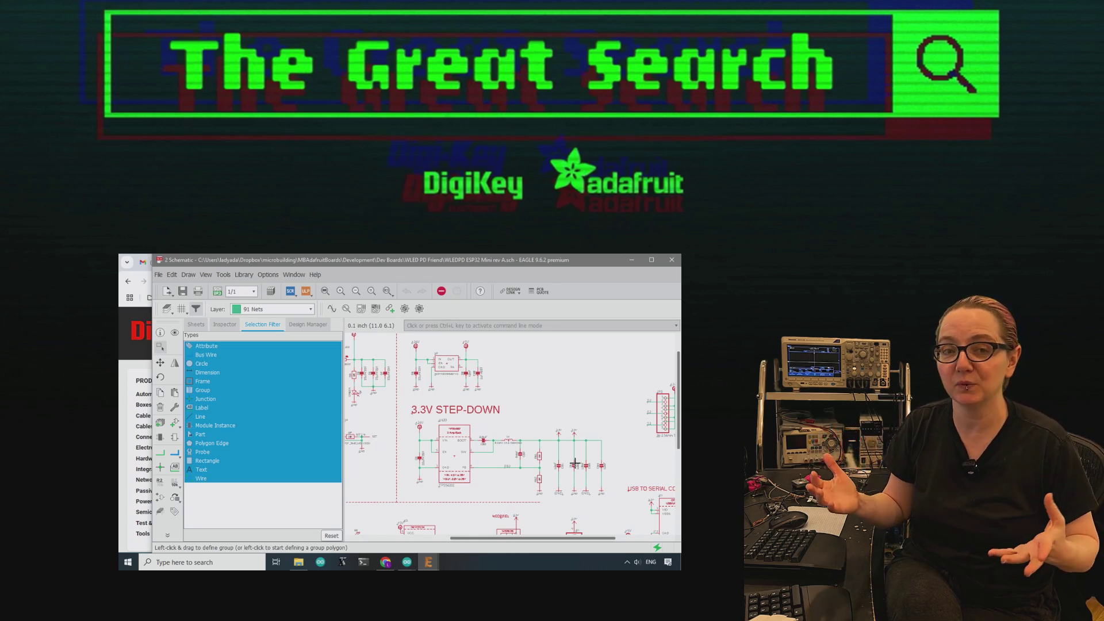
{"action": "scroll", "coordinate": [574, 463], "scroll_direction": "down", "scroll_amount": 5}
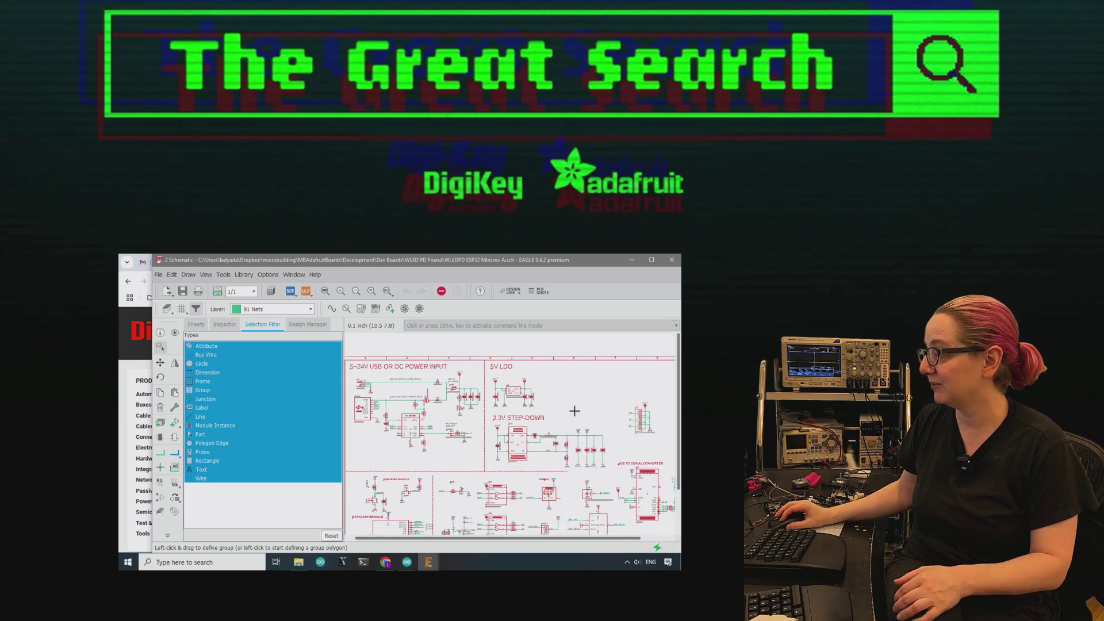
{"action": "scroll", "coordinate": [564, 401], "scroll_direction": "up", "scroll_amount": 4}
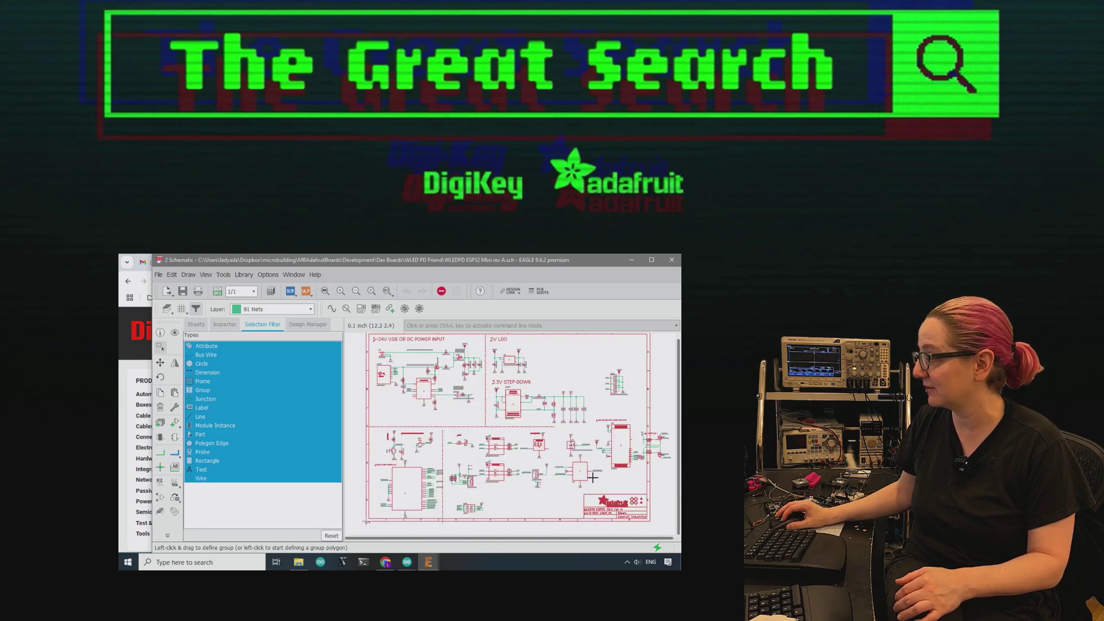
{"action": "scroll", "coordinate": [592, 476], "scroll_direction": "down", "scroll_amount": 1}
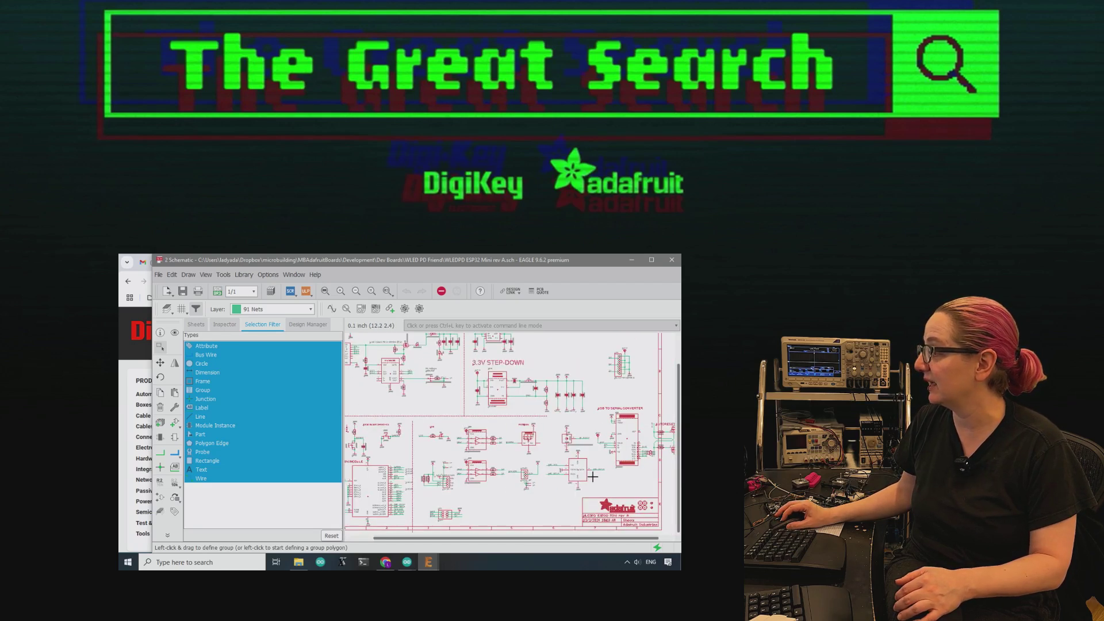
{"action": "scroll", "coordinate": [430, 395], "scroll_direction": "up", "scroll_amount": 1}
{"action": "scroll", "coordinate": [430, 395], "scroll_direction": "up", "scroll_amount": 1}
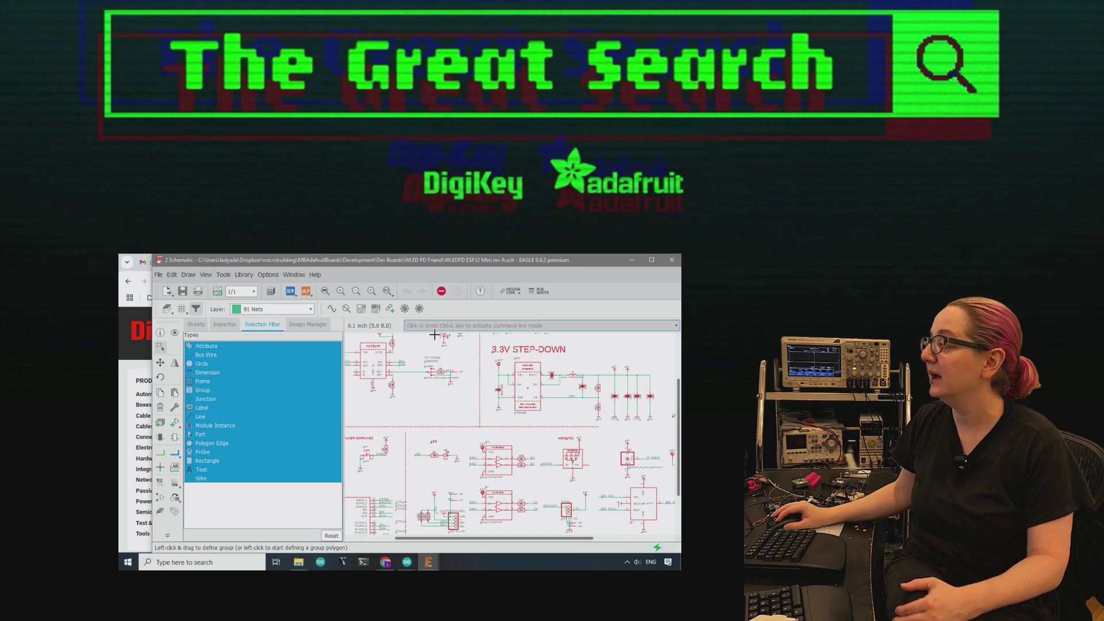
{"action": "scroll", "coordinate": [485, 429], "scroll_direction": "down", "scroll_amount": 1}
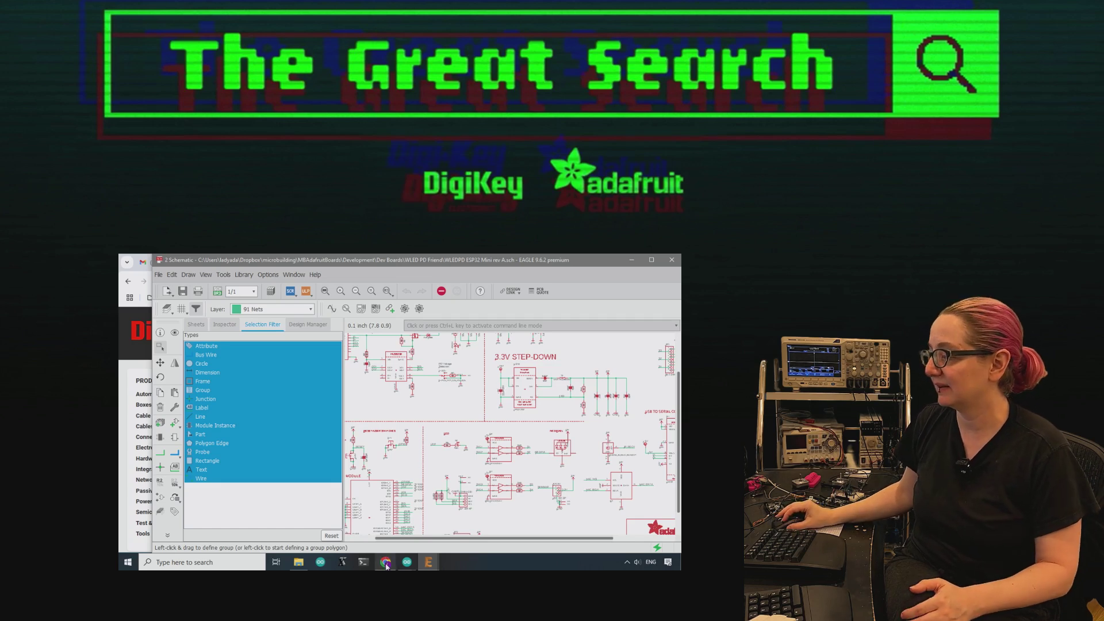
{"action": "mouse_move", "coordinate": [386, 566]}
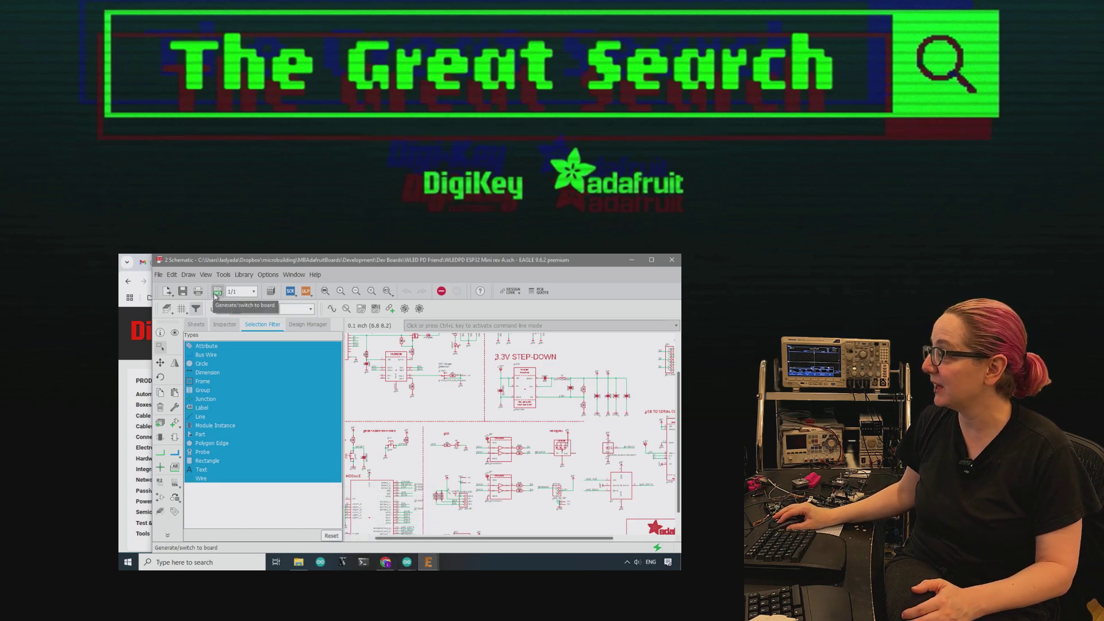
{"action": "scroll", "coordinate": [510, 406], "scroll_direction": "down", "scroll_amount": 1}
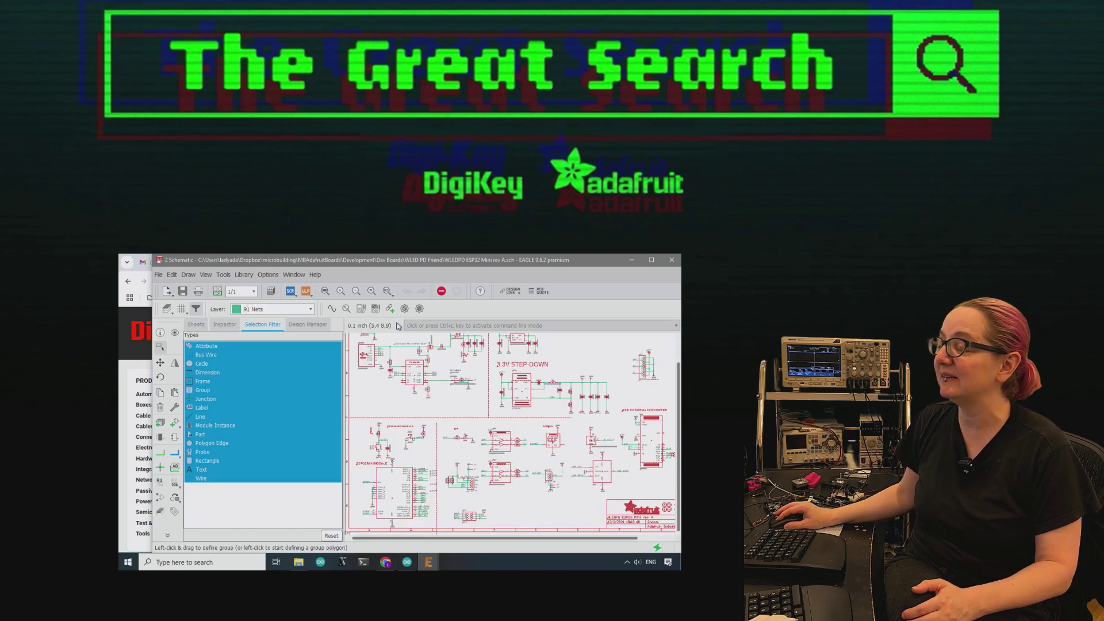
Switch back to the ESP32-Mini board layout and zoom into the PCB.
{"action": "left_click", "coordinate": [217, 290]}
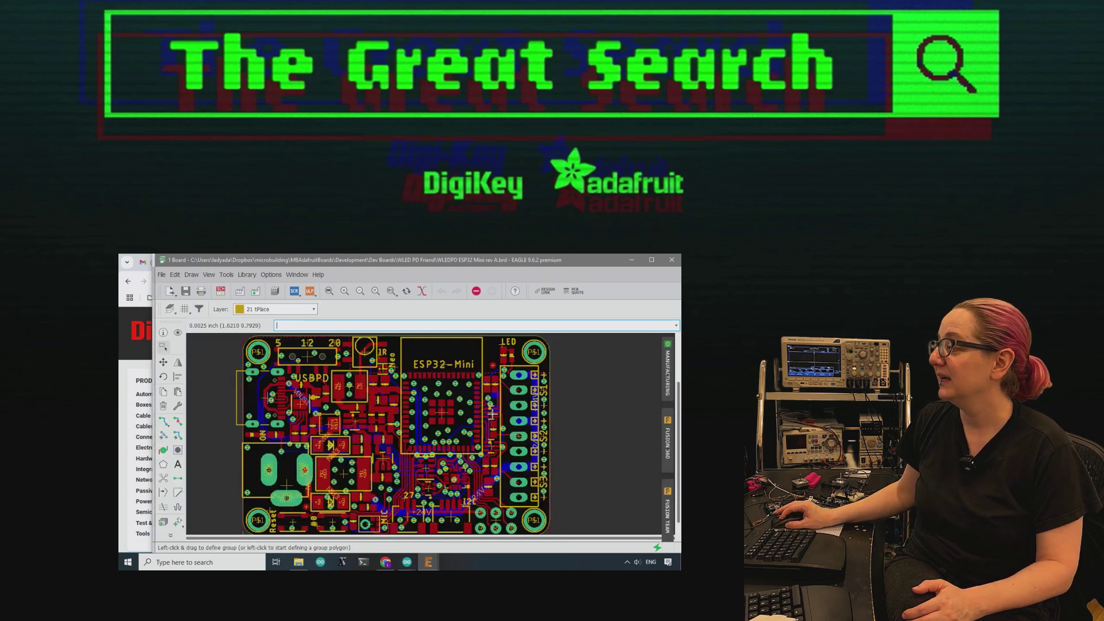
{"action": "scroll", "coordinate": [450, 437], "scroll_direction": "up", "scroll_amount": 1}
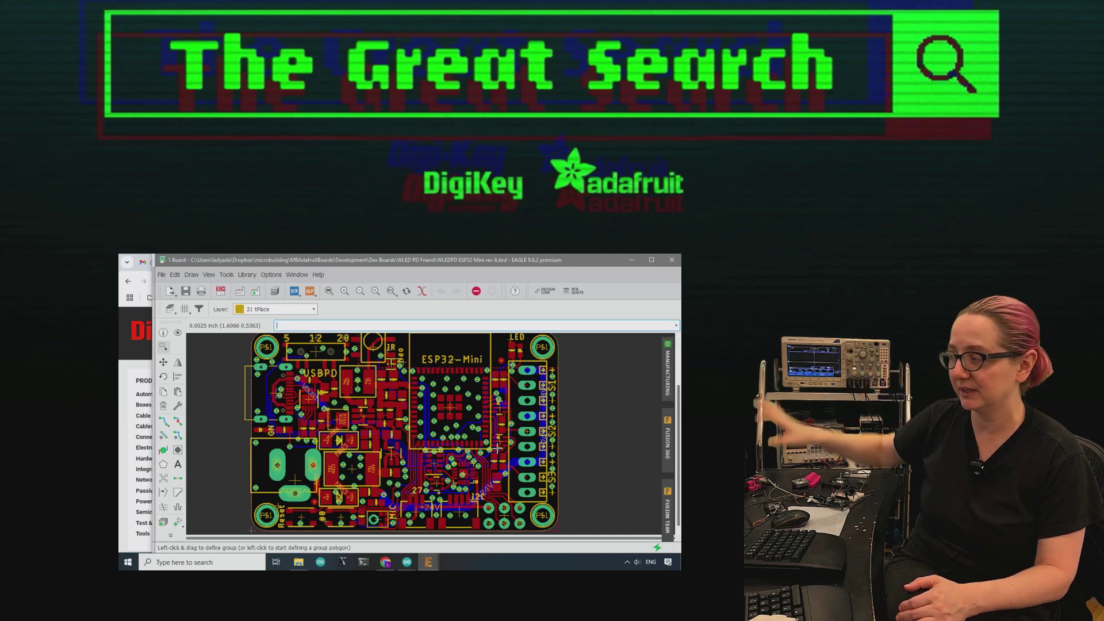
Search DigiKey for 'buck converter' to list the 1,902 matching products.
{"action": "left_click", "coordinate": [386, 562]}
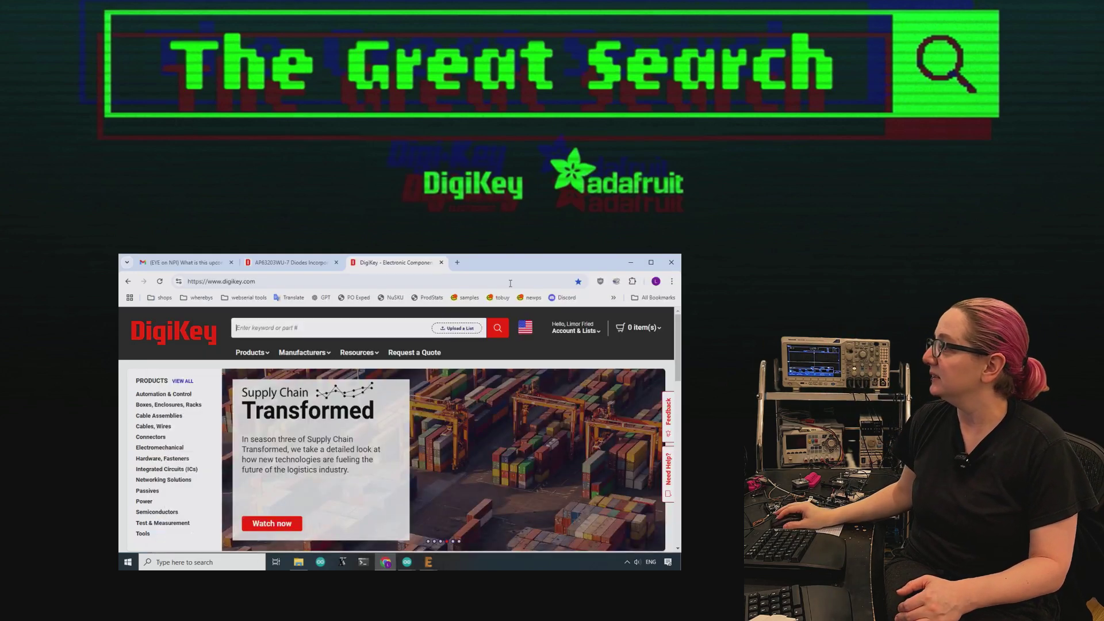
{"action": "left_click", "coordinate": [350, 329]}
{"action": "type", "text": "buck converter"}
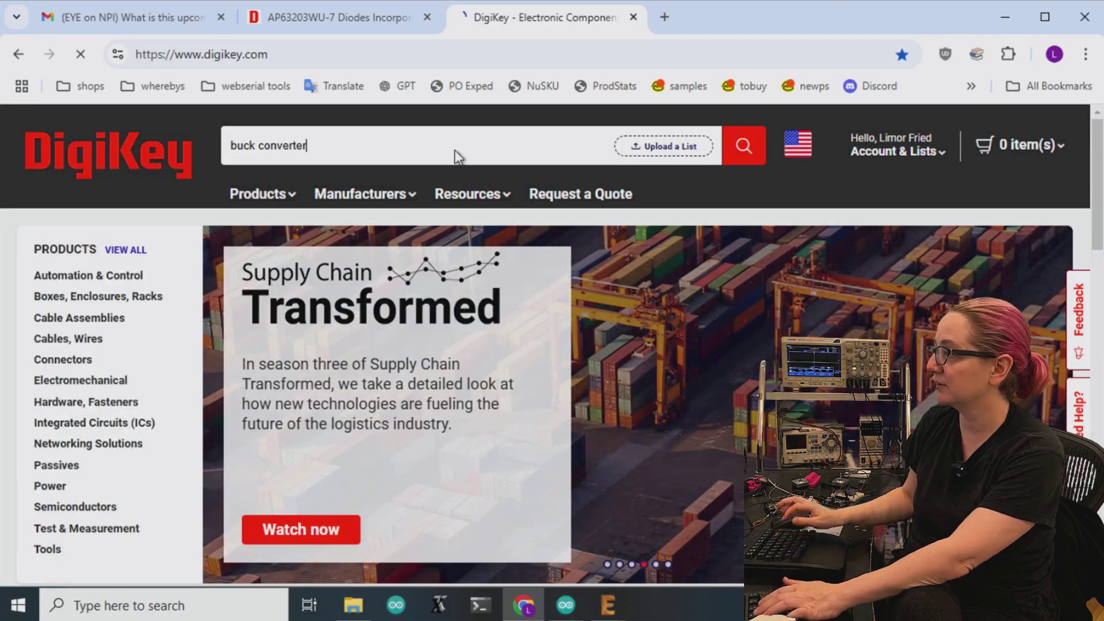
{"action": "key", "text": "Return"}
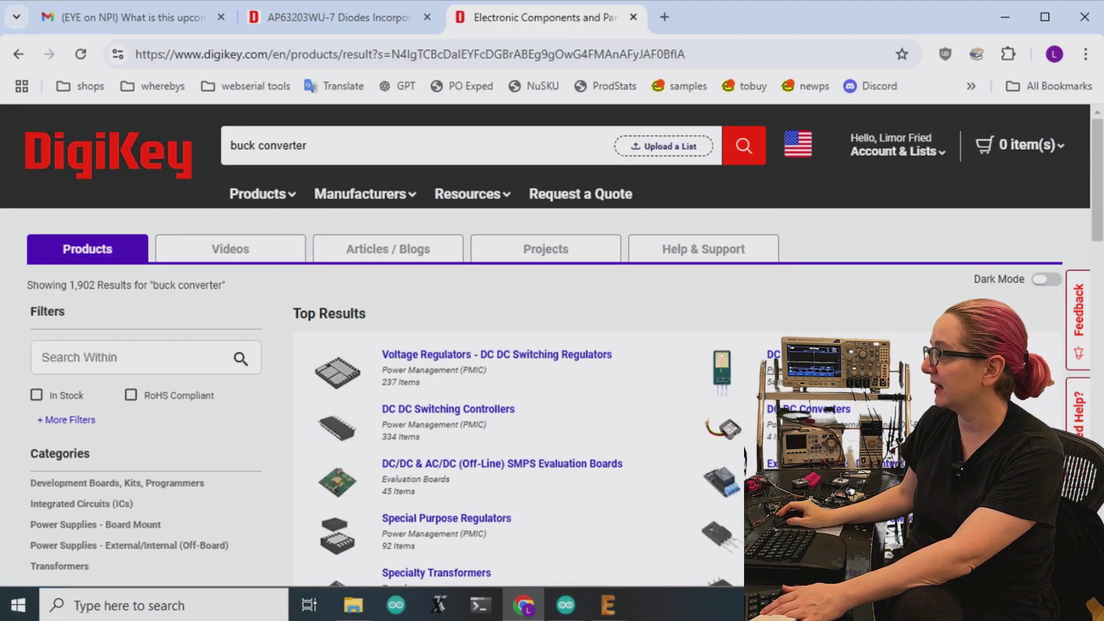
{"action": "scroll", "coordinate": [683, 274], "scroll_direction": "down", "scroll_amount": 2}
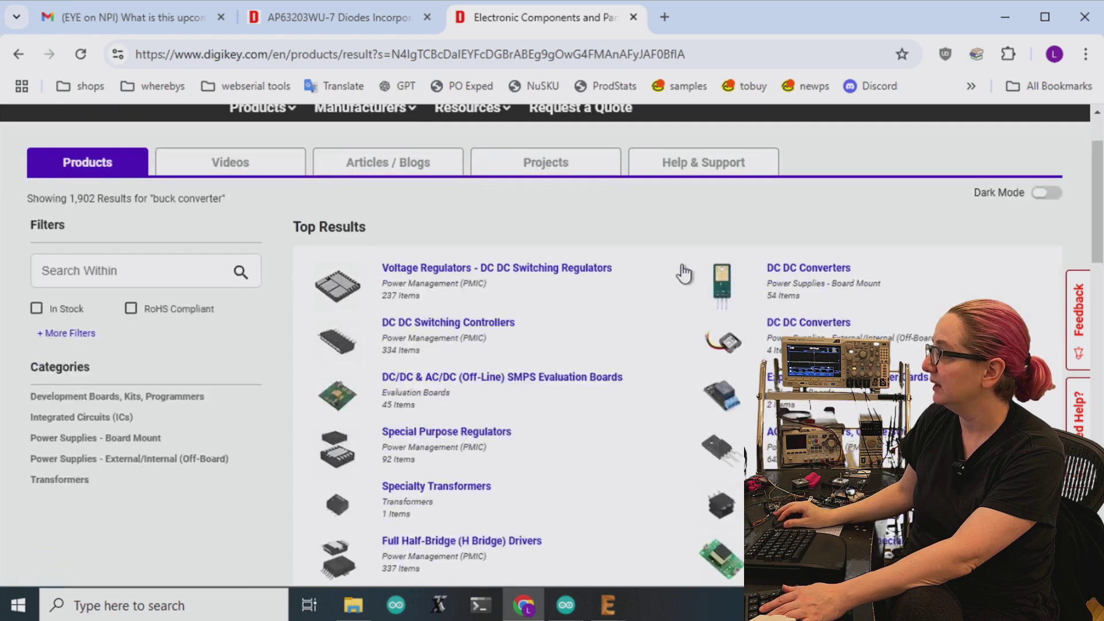
Open the full DC DC Switching Regulators category and limit it to Active parts.
{"action": "left_click", "coordinate": [599, 269]}
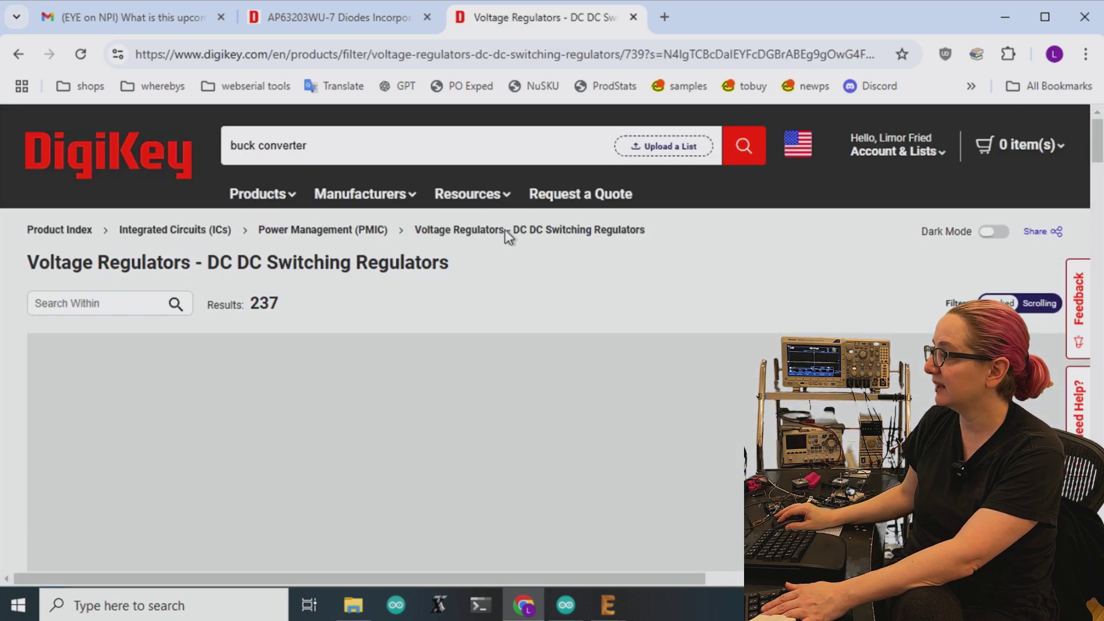
{"action": "left_click", "coordinate": [533, 237]}
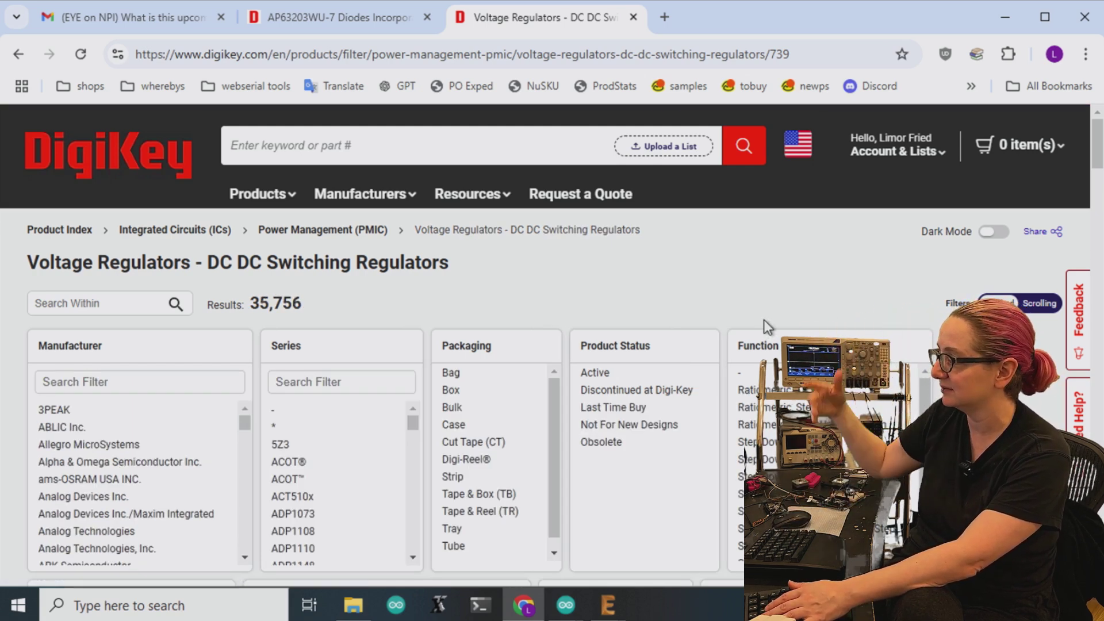
{"action": "scroll", "coordinate": [764, 320], "scroll_direction": "down", "scroll_amount": 2}
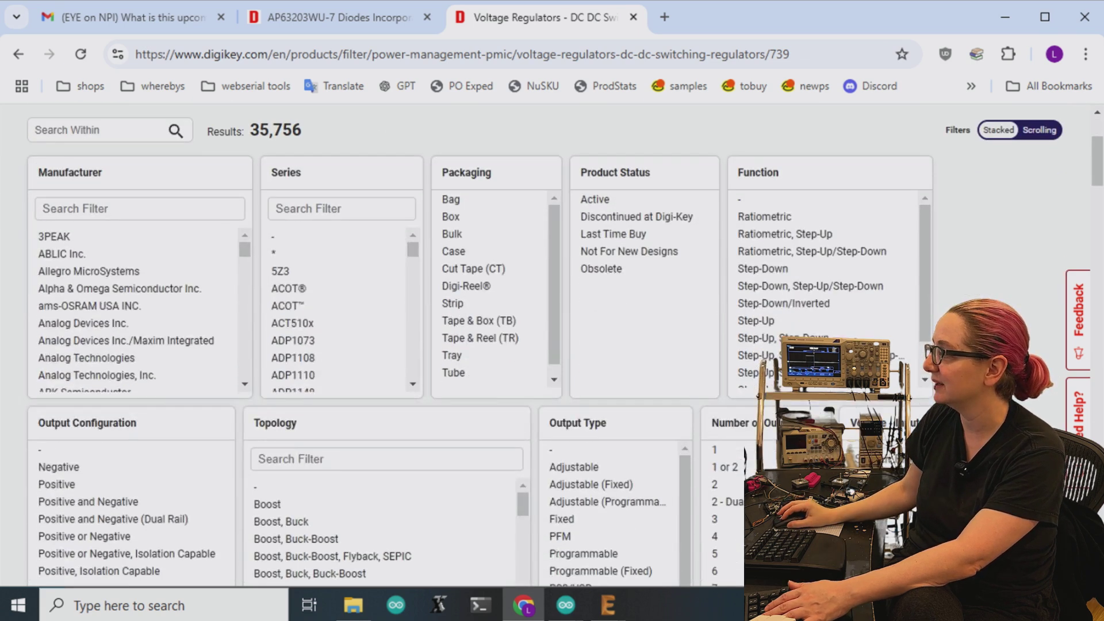
{"action": "left_click", "coordinate": [653, 287]}
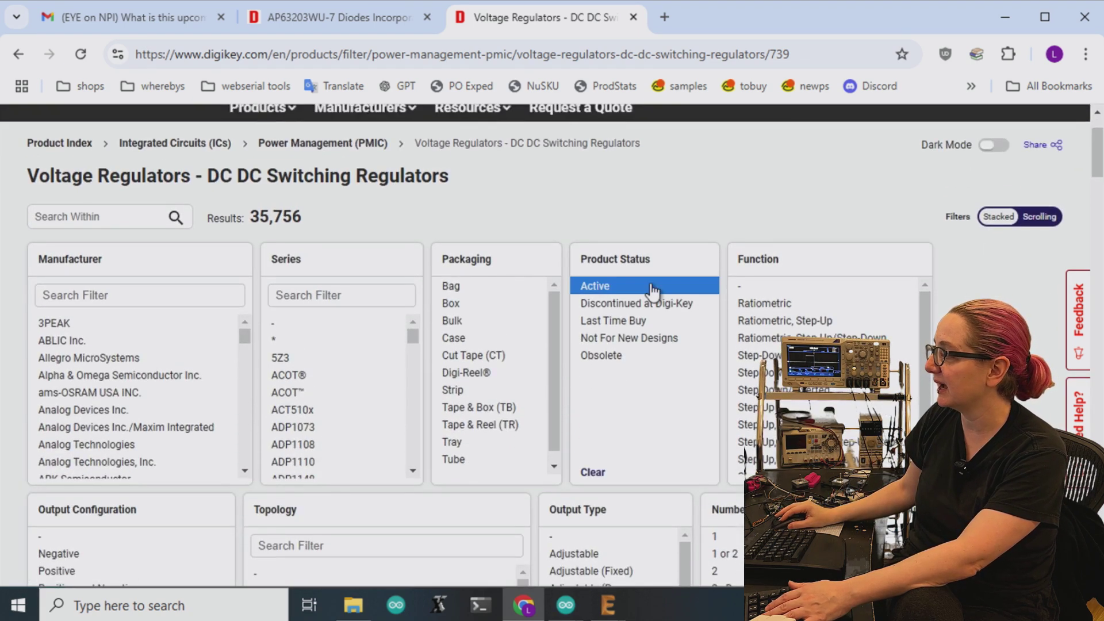
{"action": "scroll", "coordinate": [552, 345], "scroll_direction": "down", "scroll_amount": 4}
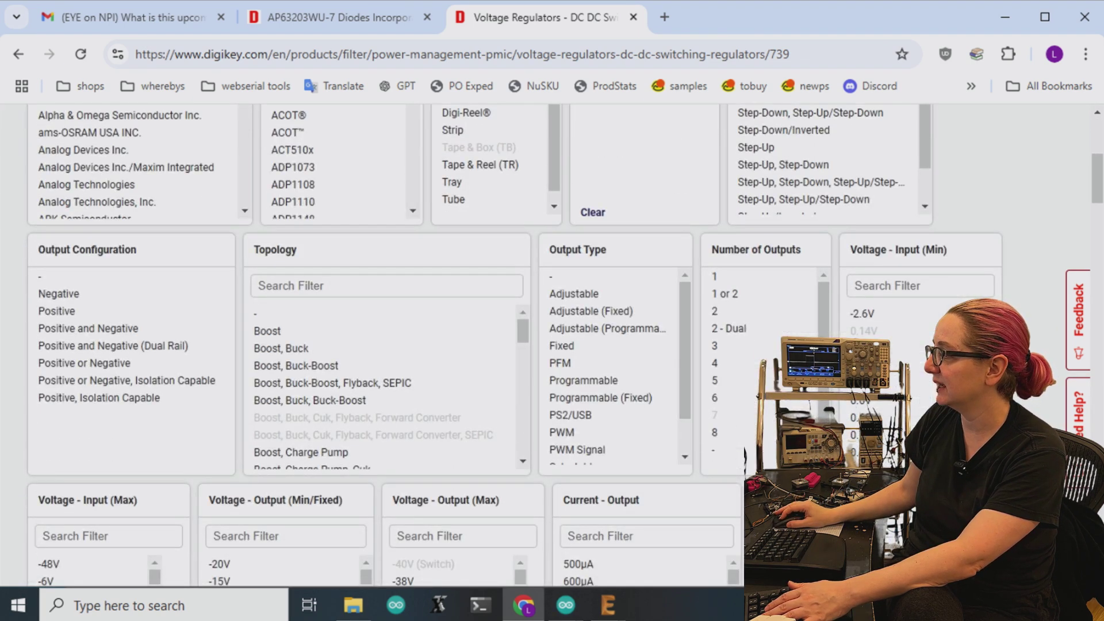
{"action": "scroll", "coordinate": [1040, 288], "scroll_direction": "down", "scroll_amount": 10}
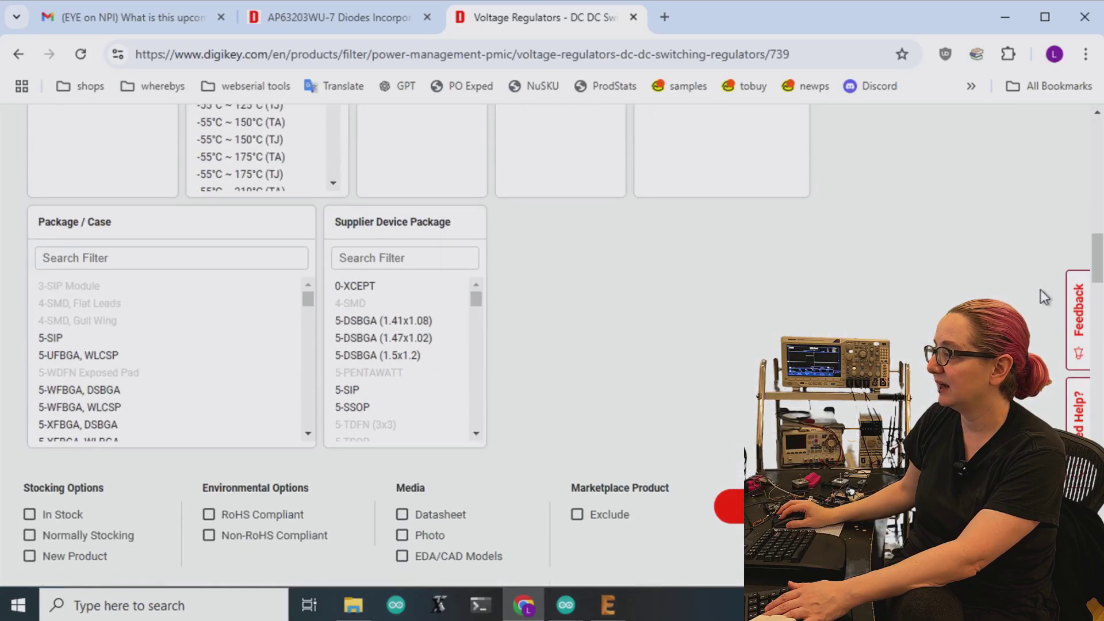
{"action": "scroll", "coordinate": [1040, 289], "scroll_direction": "up", "scroll_amount": 4}
Keep synchronous rectifier (Yes, Both, unspecified), surface-mount, in-stock parts, excluding marketplace products.
{"action": "left_click", "coordinate": [72, 311]}
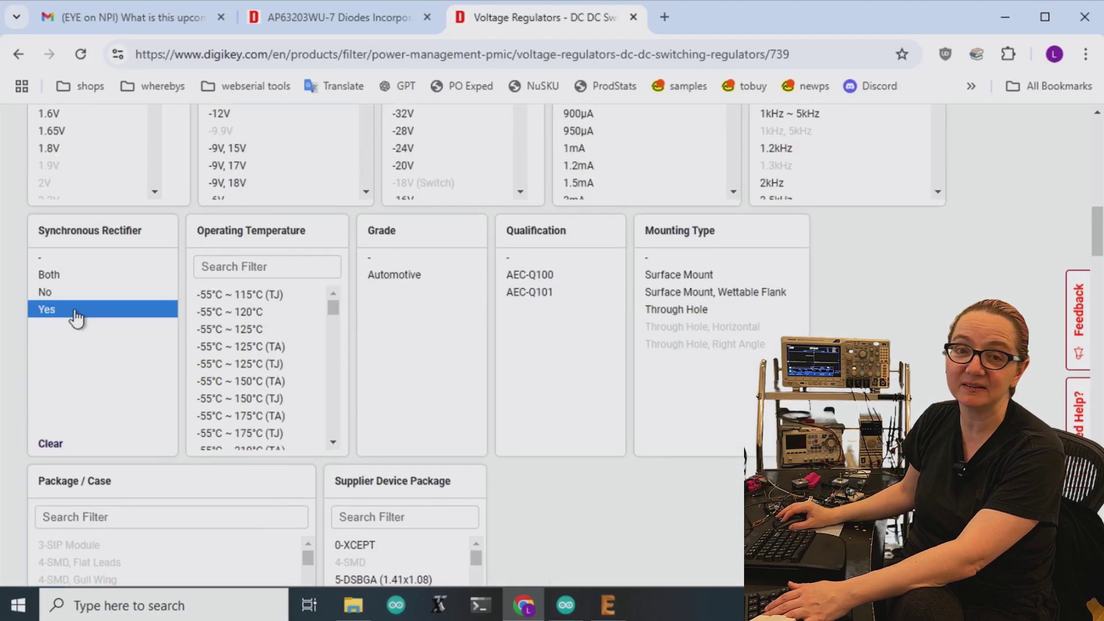
{"action": "left_click", "coordinate": [83, 274], "text": "ctrl"}
{"action": "left_click", "coordinate": [86, 260], "text": "ctrl"}
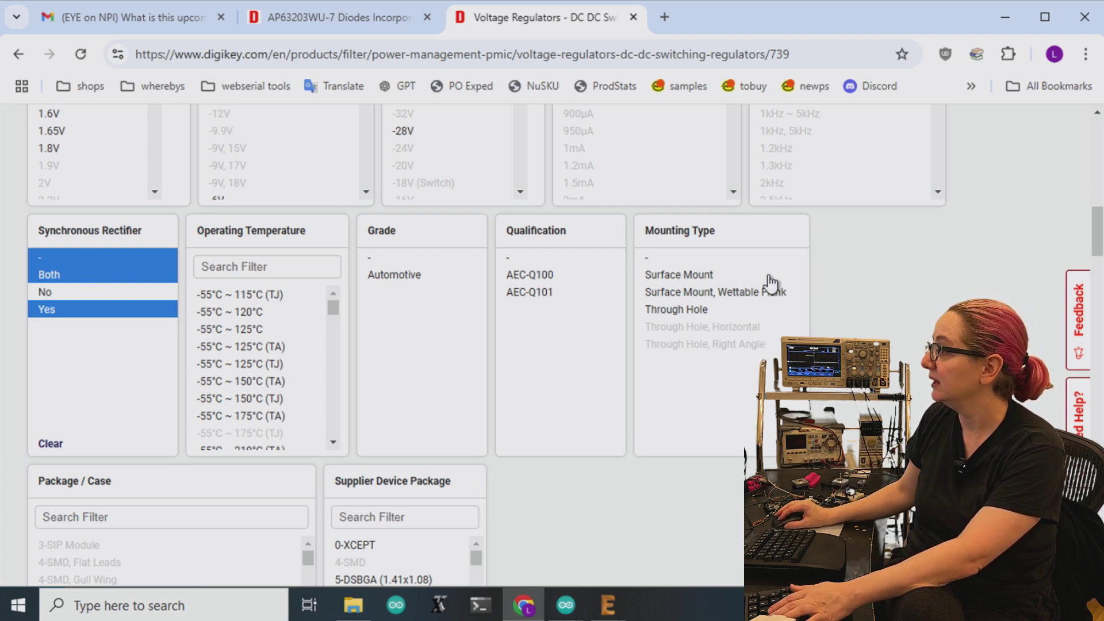
{"action": "left_click_drag", "start_coordinate": [768, 259], "coordinate": [766, 290]}
{"action": "scroll", "coordinate": [900, 342], "scroll_direction": "down", "scroll_amount": 2}
{"action": "scroll", "coordinate": [901, 343], "scroll_direction": "down", "scroll_amount": 2}
{"action": "left_click", "coordinate": [93, 534]}
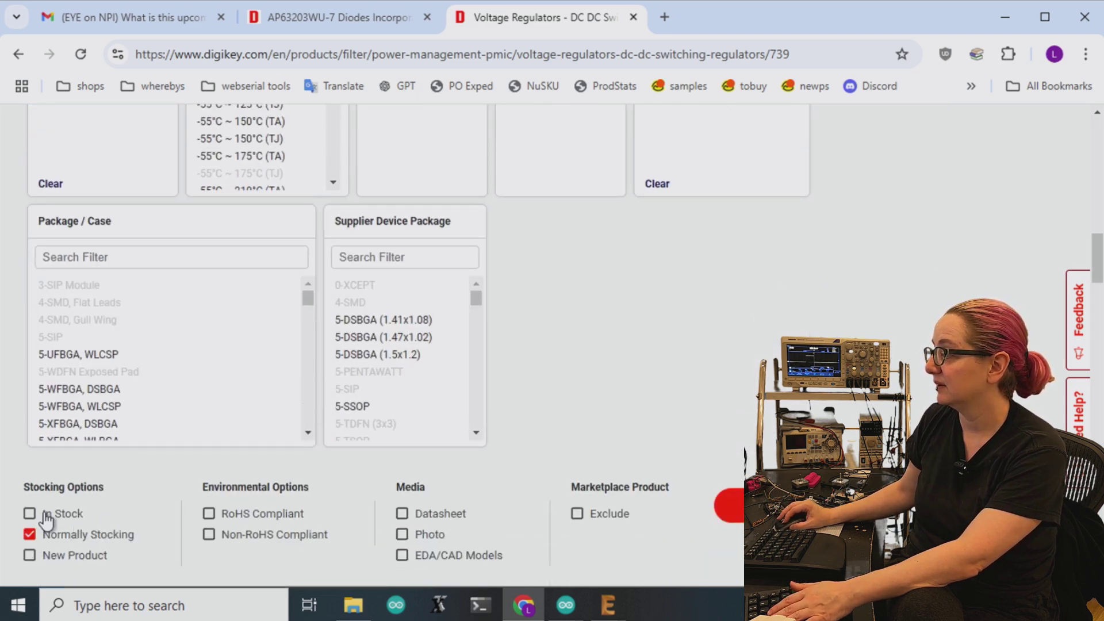
{"action": "left_click", "coordinate": [69, 538]}
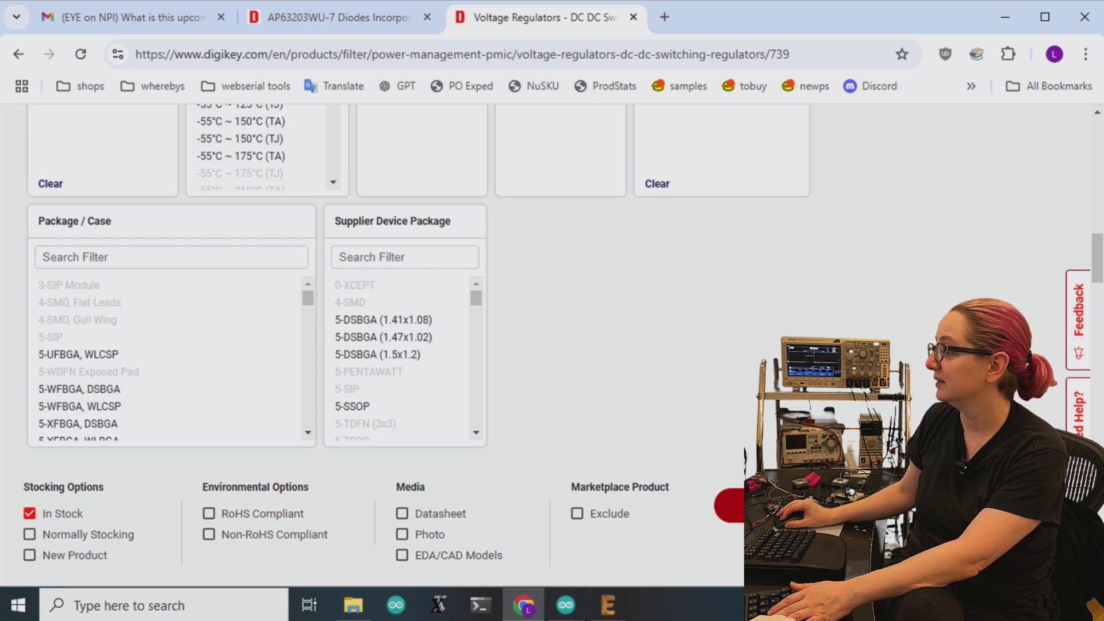
{"action": "left_click", "coordinate": [577, 513]}
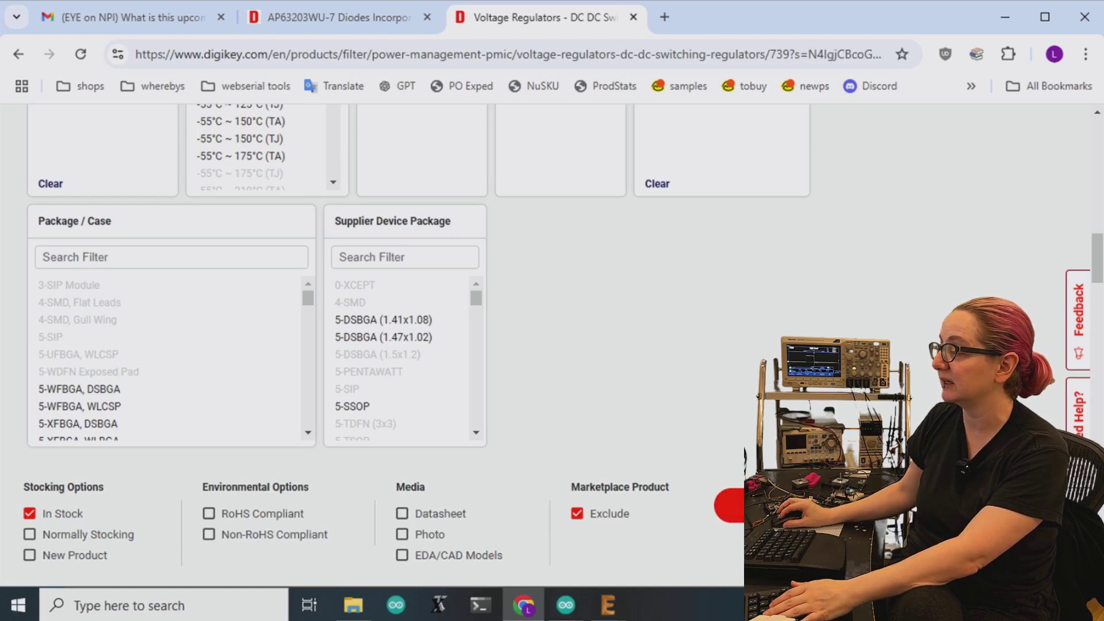
Select 1, 1 or 2, and unspecified in Number of Outputs, previewing 5,537 parts.
{"action": "scroll", "coordinate": [1058, 396], "scroll_direction": "down", "scroll_amount": 2}
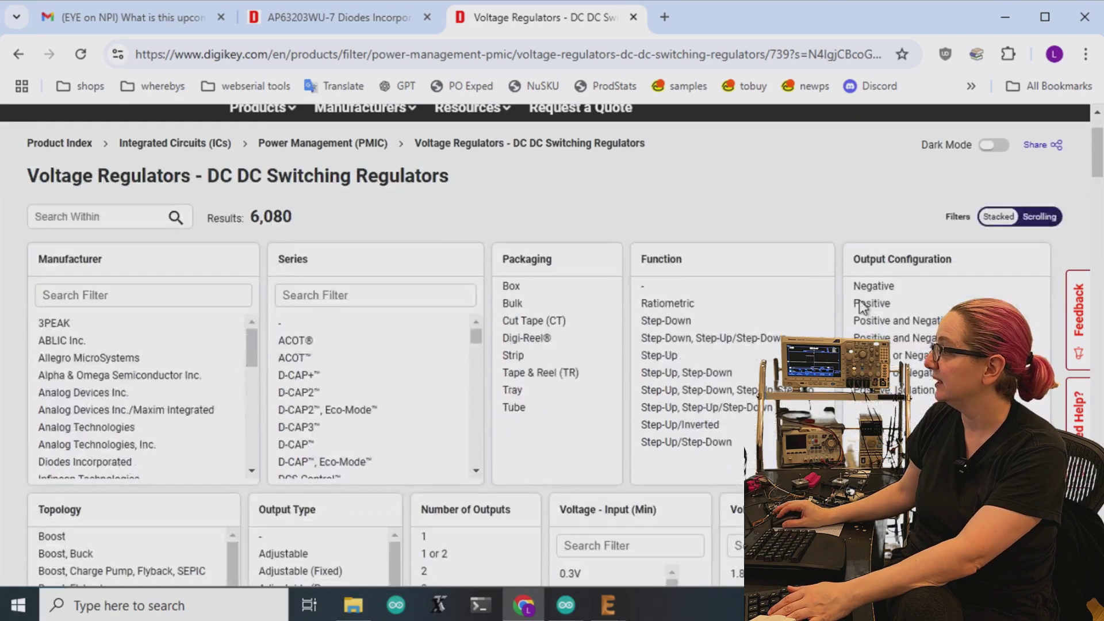
{"action": "scroll", "coordinate": [1058, 395], "scroll_direction": "down", "scroll_amount": 2}
{"action": "scroll", "coordinate": [1058, 395], "scroll_direction": "up", "scroll_amount": 2}
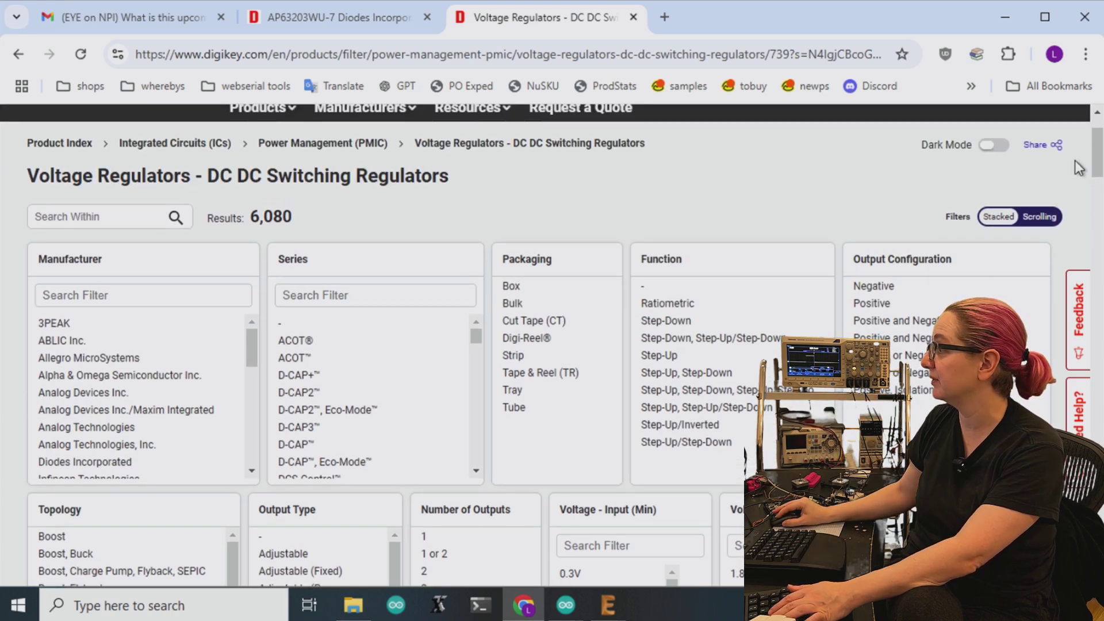
{"action": "left_click_drag", "start_coordinate": [922, 309], "coordinate": [926, 373]}
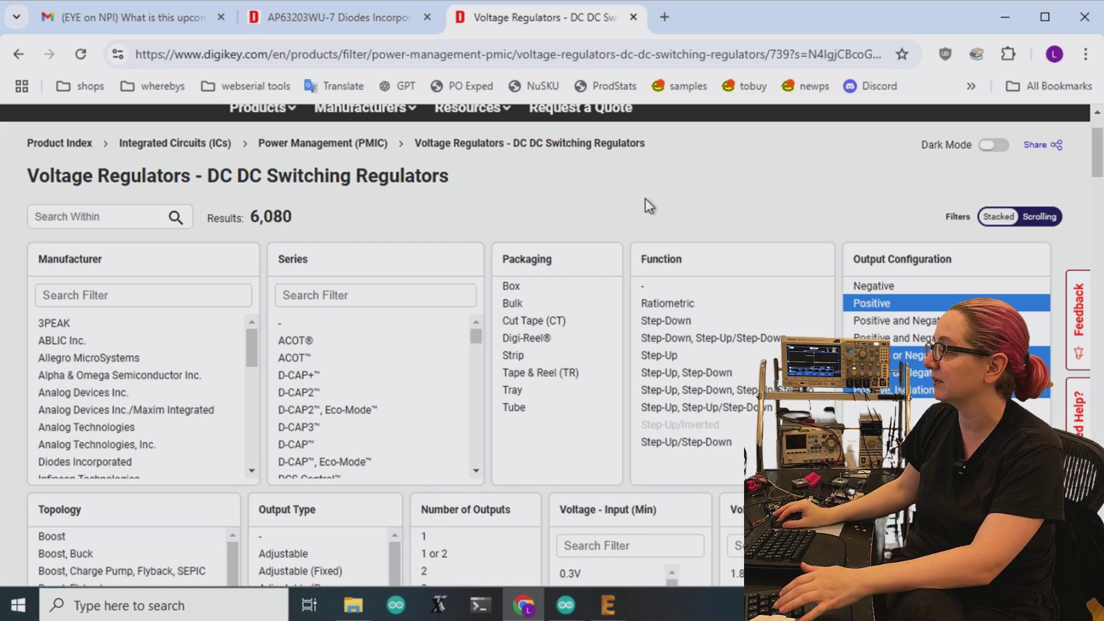
{"action": "scroll", "coordinate": [1045, 322], "scroll_direction": "down", "scroll_amount": 2}
{"action": "scroll", "coordinate": [1045, 322], "scroll_direction": "down", "scroll_amount": 2}
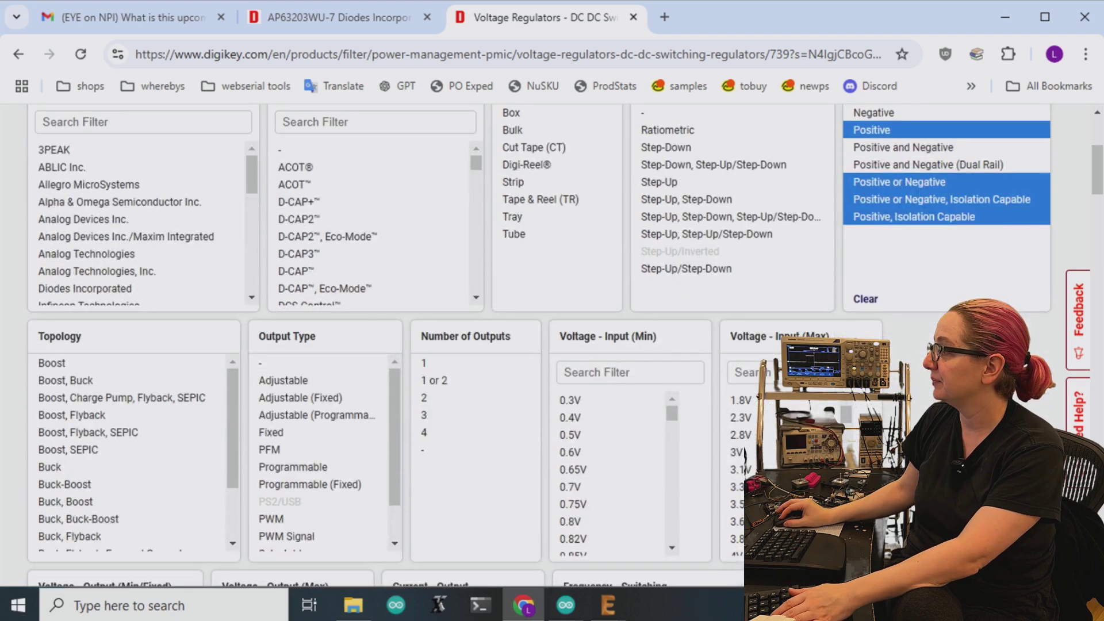
{"action": "scroll", "coordinate": [481, 384], "scroll_direction": "down", "scroll_amount": 3}
{"action": "scroll", "coordinate": [482, 384], "scroll_direction": "up", "scroll_amount": 3}
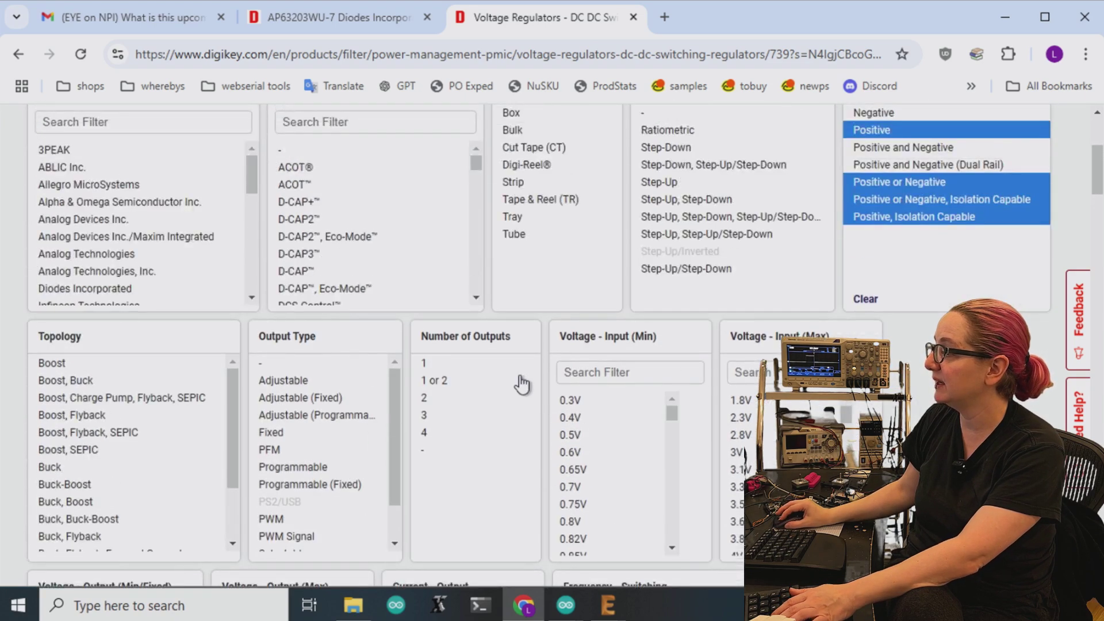
{"action": "left_click", "coordinate": [447, 365]}
{"action": "left_click", "coordinate": [454, 379]}
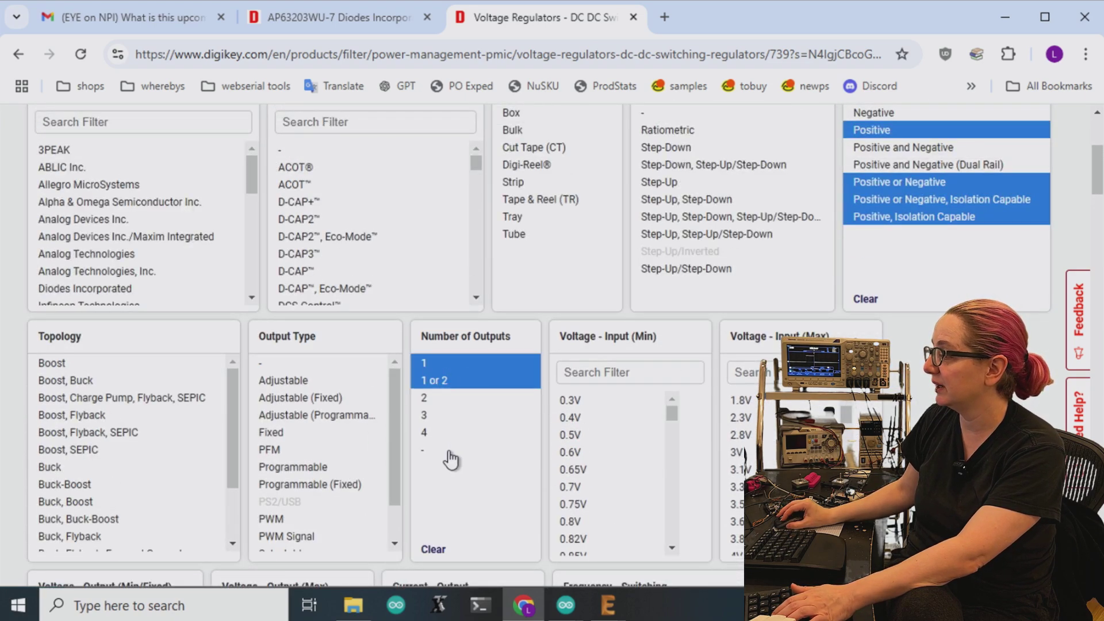
{"action": "left_click", "coordinate": [472, 450]}
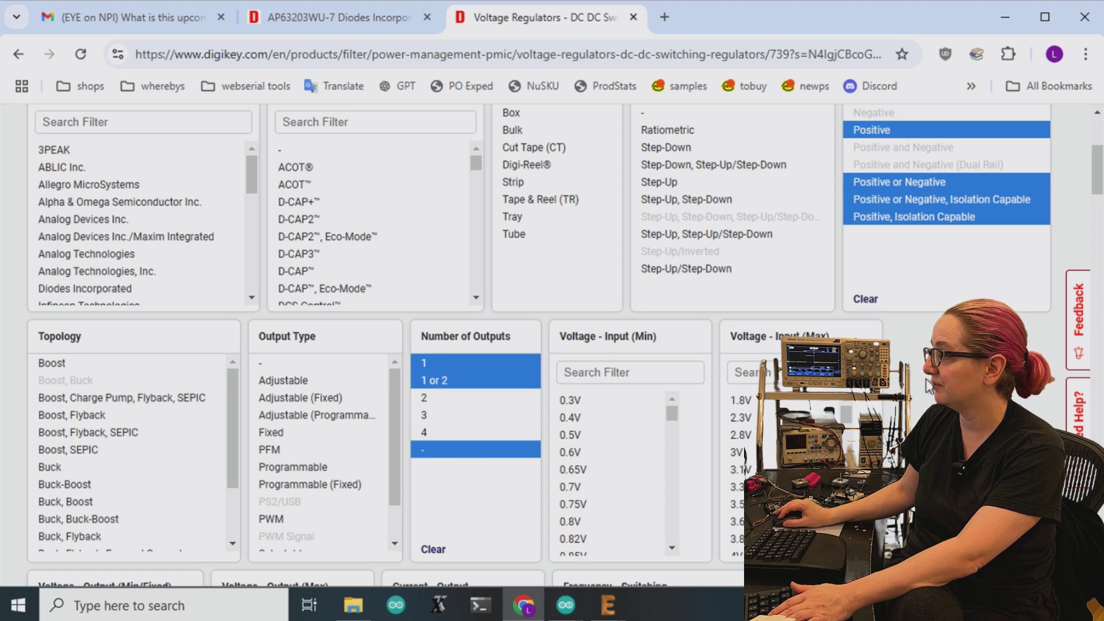
{"action": "scroll", "coordinate": [472, 450], "scroll_direction": "down", "scroll_amount": 15}
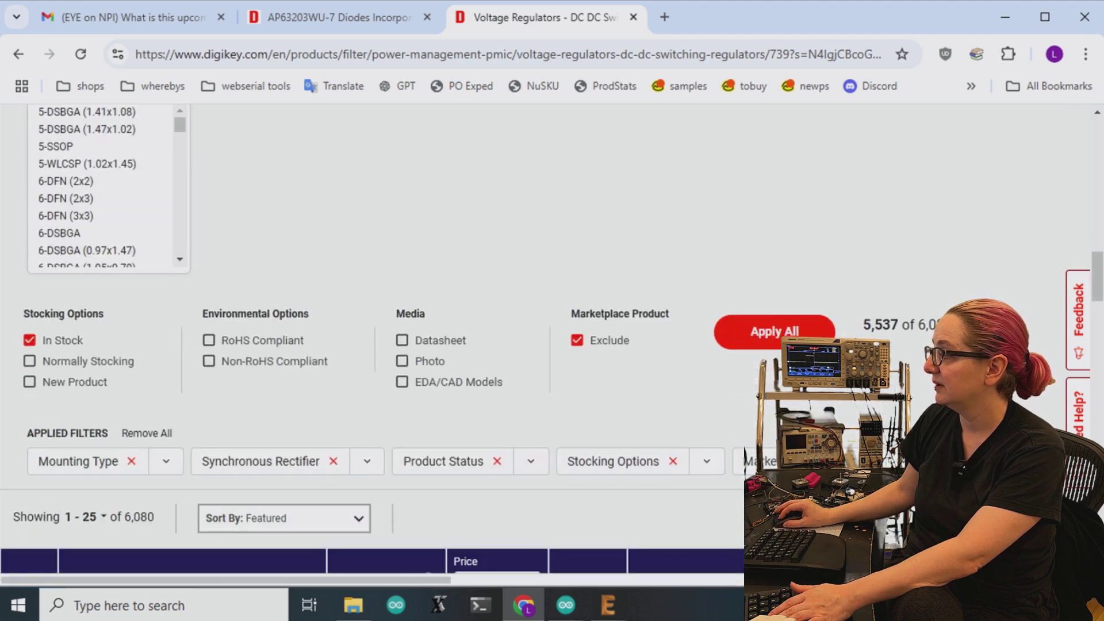
Apply the pending filters and select every Function option except Step-Up.
{"action": "left_click", "coordinate": [796, 332]}
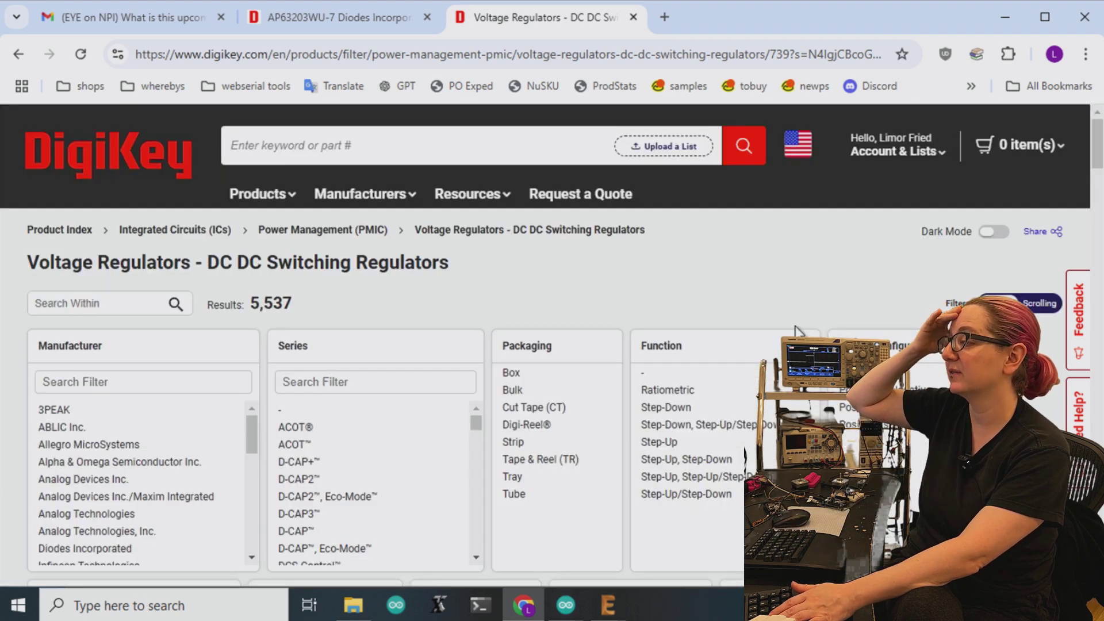
{"action": "scroll", "coordinate": [771, 303], "scroll_direction": "down", "scroll_amount": 2}
{"action": "left_click_drag", "start_coordinate": [748, 286], "coordinate": [739, 409]}
{"action": "left_click", "coordinate": [693, 356], "text": "ctrl"}
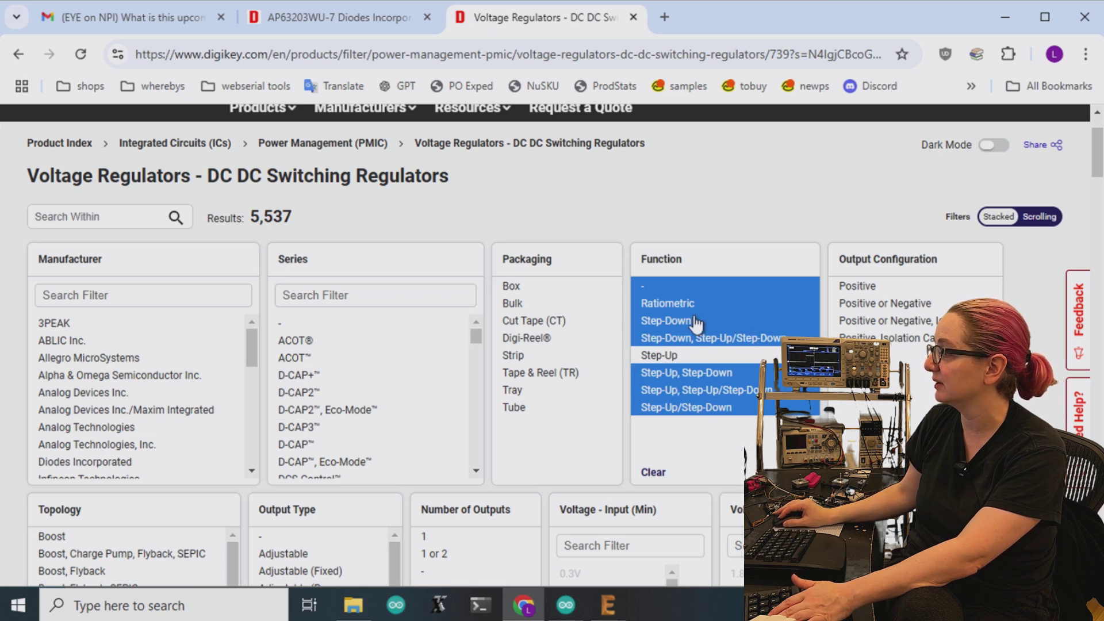
Keep only regulators with a maximum input voltage of 24V or higher, leaving 1,949 results.
{"action": "scroll", "coordinate": [730, 410], "scroll_direction": "down", "scroll_amount": 10}
{"action": "scroll", "coordinate": [730, 409], "scroll_direction": "down", "scroll_amount": 9}
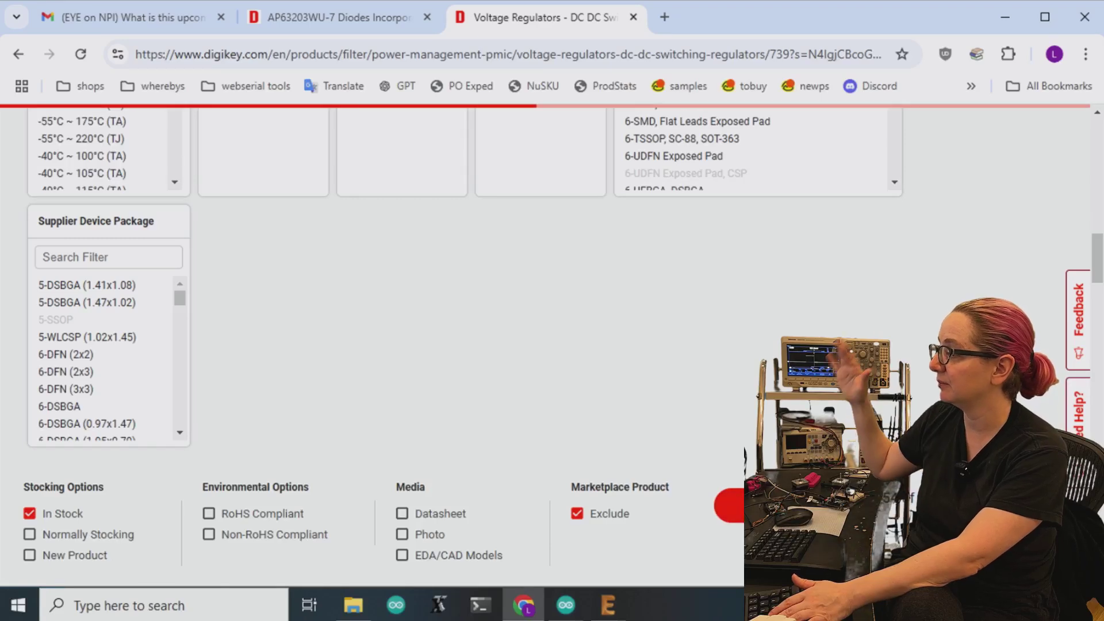
{"action": "key", "text": "Home"}
{"action": "scroll", "coordinate": [1047, 327], "scroll_direction": "down", "scroll_amount": 7}
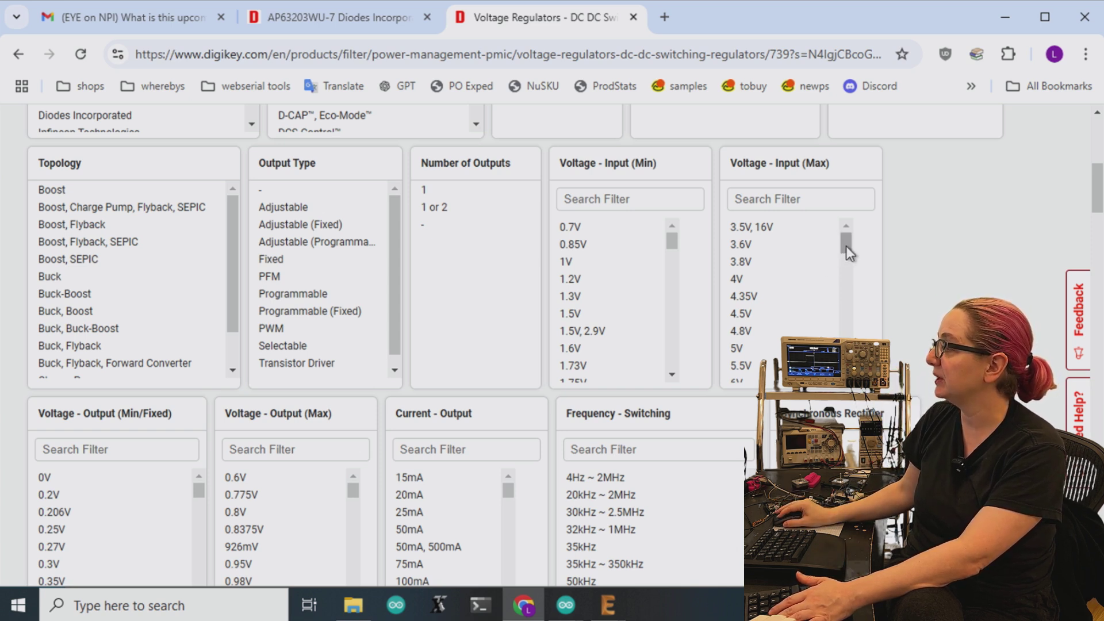
{"action": "left_click_drag", "start_coordinate": [847, 252], "coordinate": [797, 368]}
{"action": "left_click", "coordinate": [781, 320]}
{"action": "scroll", "coordinate": [798, 319], "scroll_direction": "down", "scroll_amount": 3}
{"action": "scroll", "coordinate": [861, 292], "scroll_direction": "up", "scroll_amount": 15}
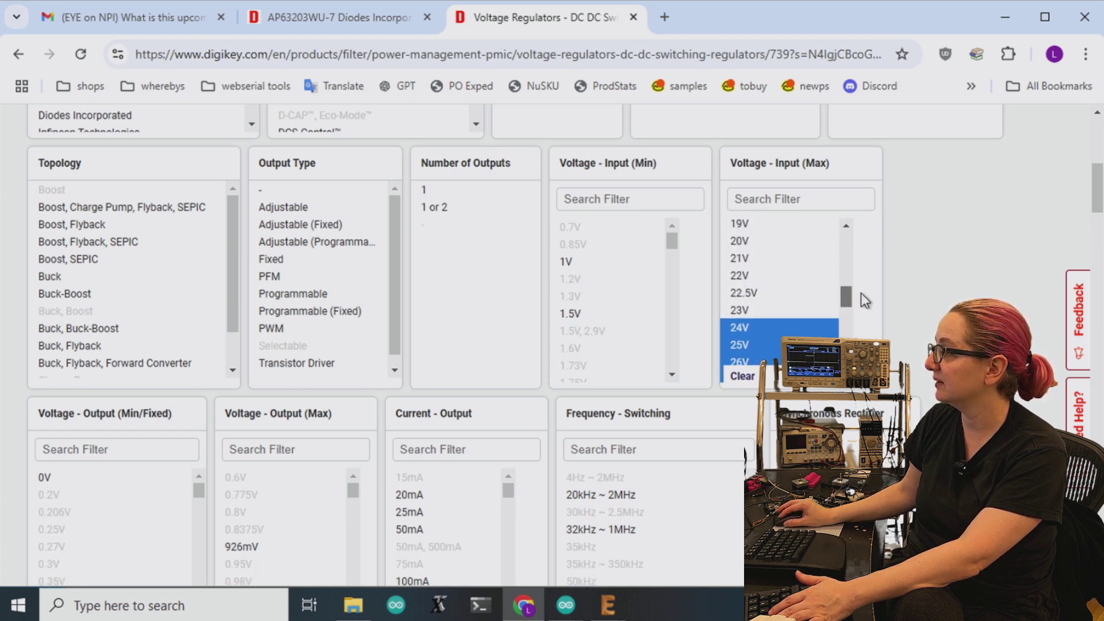
{"action": "scroll", "coordinate": [972, 270], "scroll_direction": "down", "scroll_amount": 13}
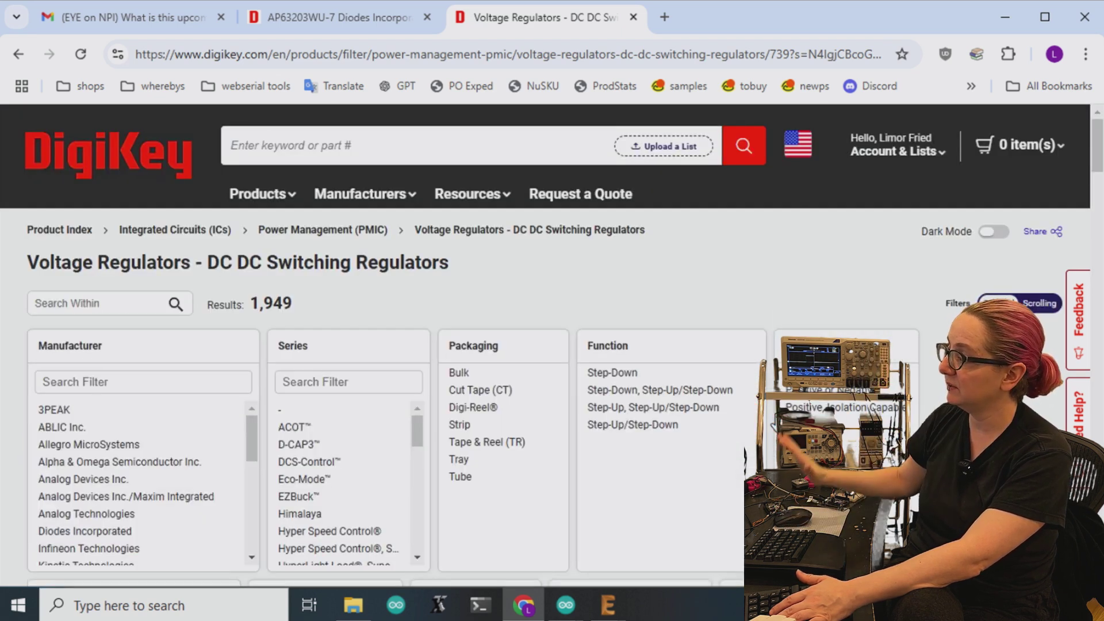
{"action": "scroll", "coordinate": [927, 341], "scroll_direction": "down", "scroll_amount": 5}
{"action": "scroll", "coordinate": [929, 342], "scroll_direction": "down", "scroll_amount": 6}
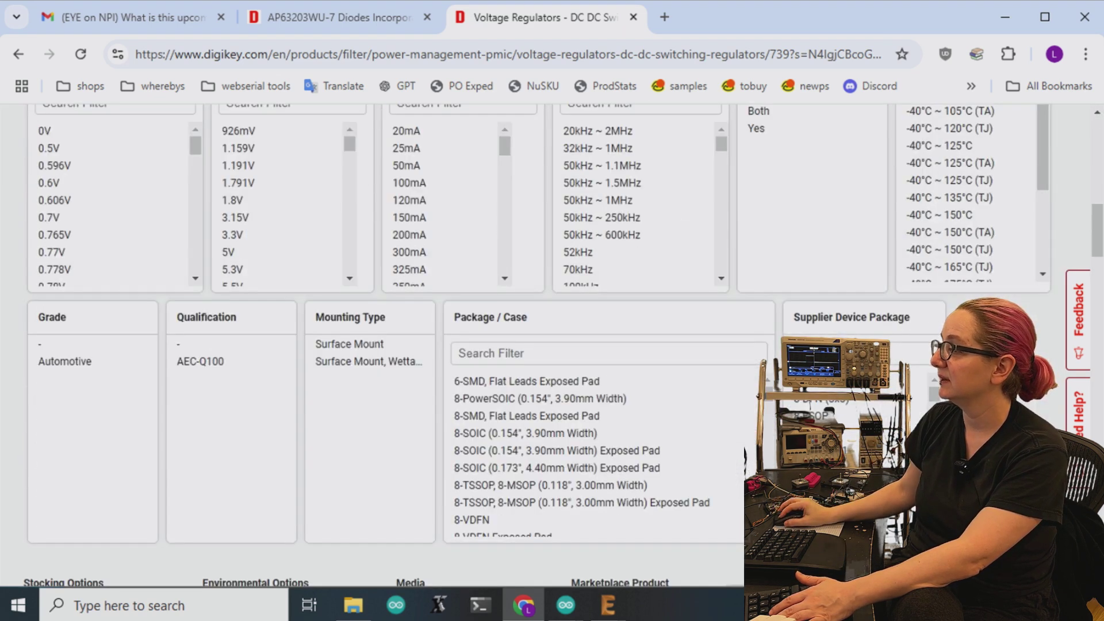
{"action": "scroll", "coordinate": [155, 234], "scroll_direction": "up", "scroll_amount": 2}
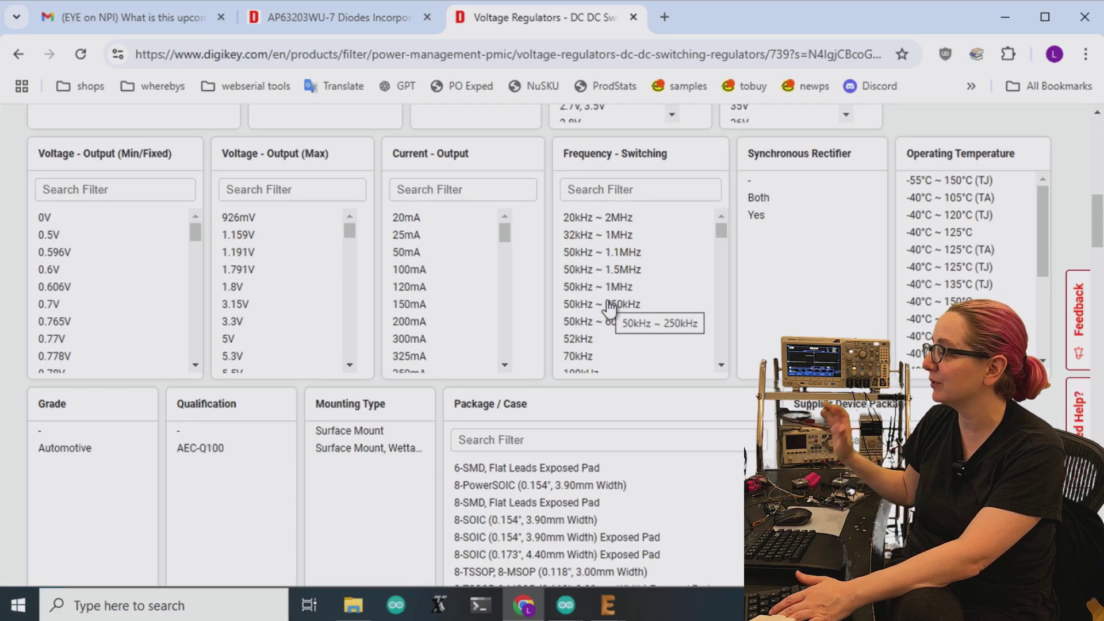
{"action": "scroll", "coordinate": [723, 260], "scroll_direction": "up", "scroll_amount": 4}
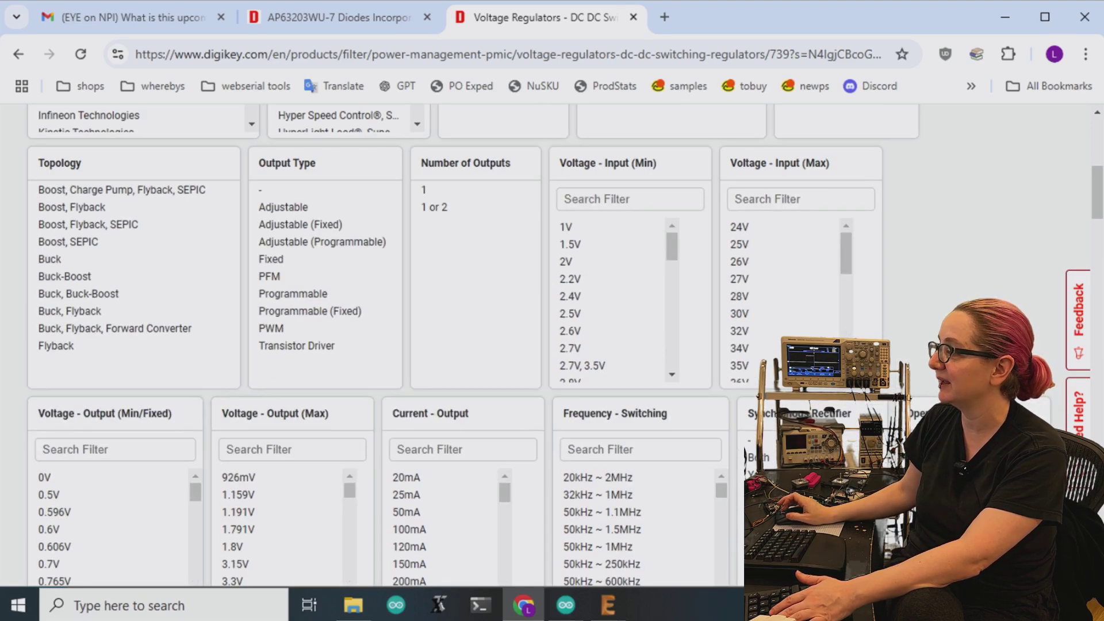
{"action": "scroll", "coordinate": [322, 260], "scroll_direction": "up", "scroll_amount": 3}
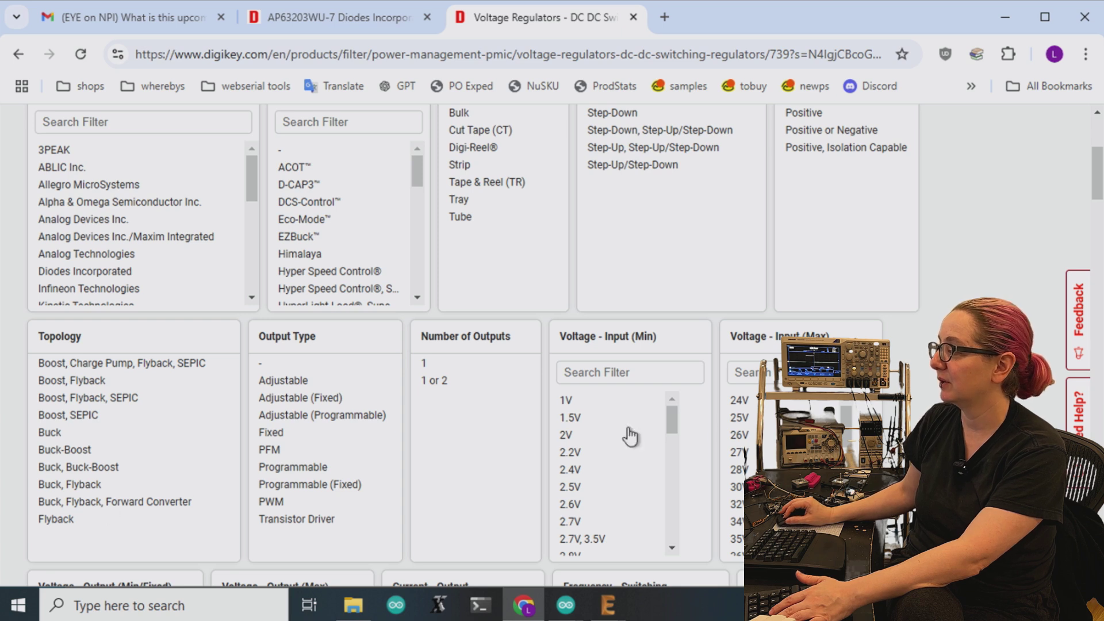
Try a buck-only selection in the Topology filter, then clear it.
{"action": "left_click", "coordinate": [70, 506]}
{"action": "left_click_drag", "start_coordinate": [70, 506], "coordinate": [68, 364]}
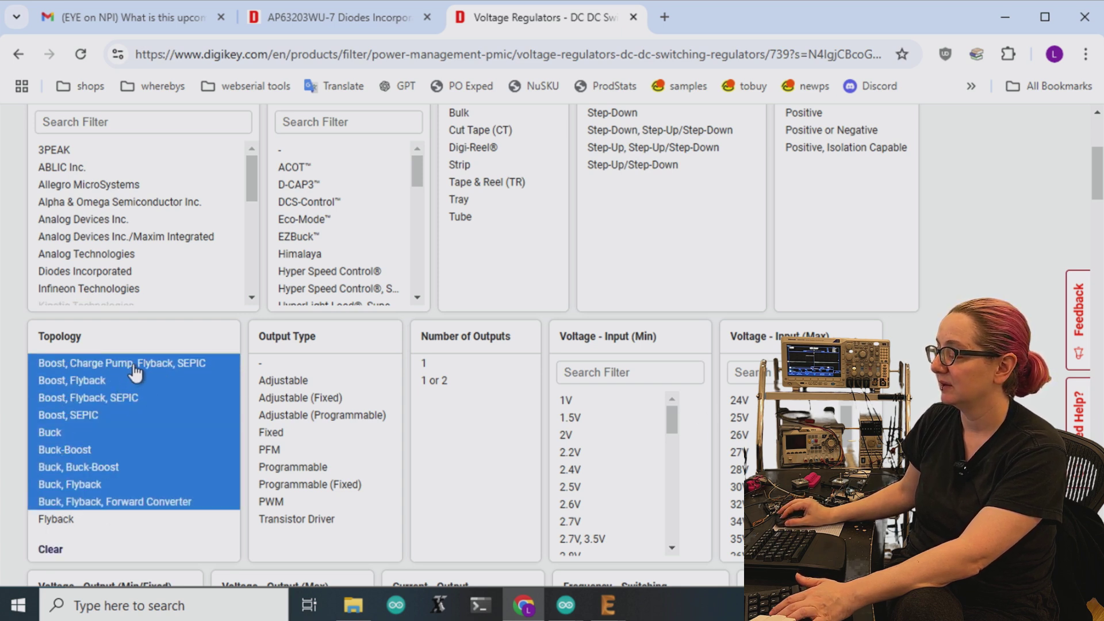
{"action": "left_click_drag", "start_coordinate": [147, 370], "coordinate": [165, 417]}
{"action": "scroll", "coordinate": [814, 199], "scroll_direction": "down", "scroll_amount": 15}
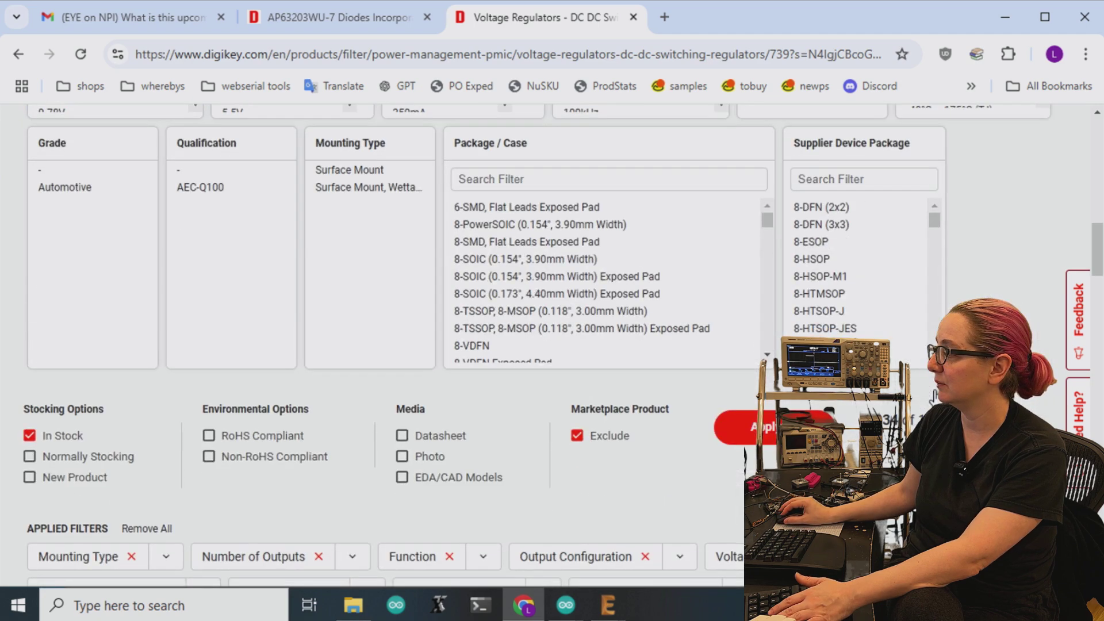
{"action": "scroll", "coordinate": [805, 207], "scroll_direction": "up", "scroll_amount": 10}
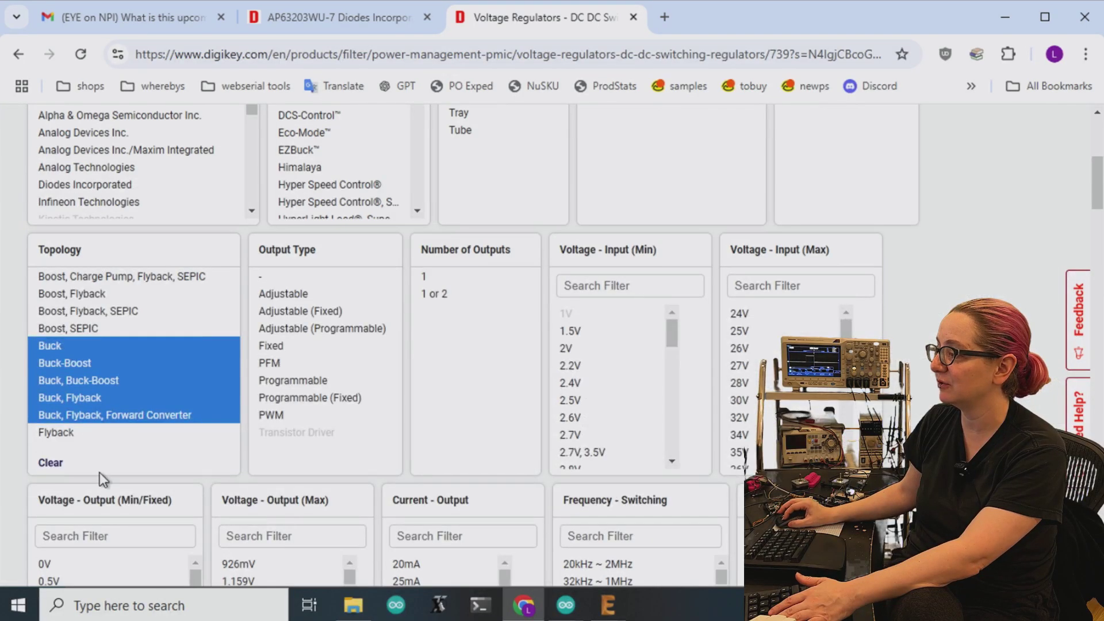
{"action": "left_click", "coordinate": [51, 463]}
Show prices for a quantity of 1000 across the 1,949 results.
{"action": "scroll", "coordinate": [635, 333], "scroll_direction": "down", "scroll_amount": 10}
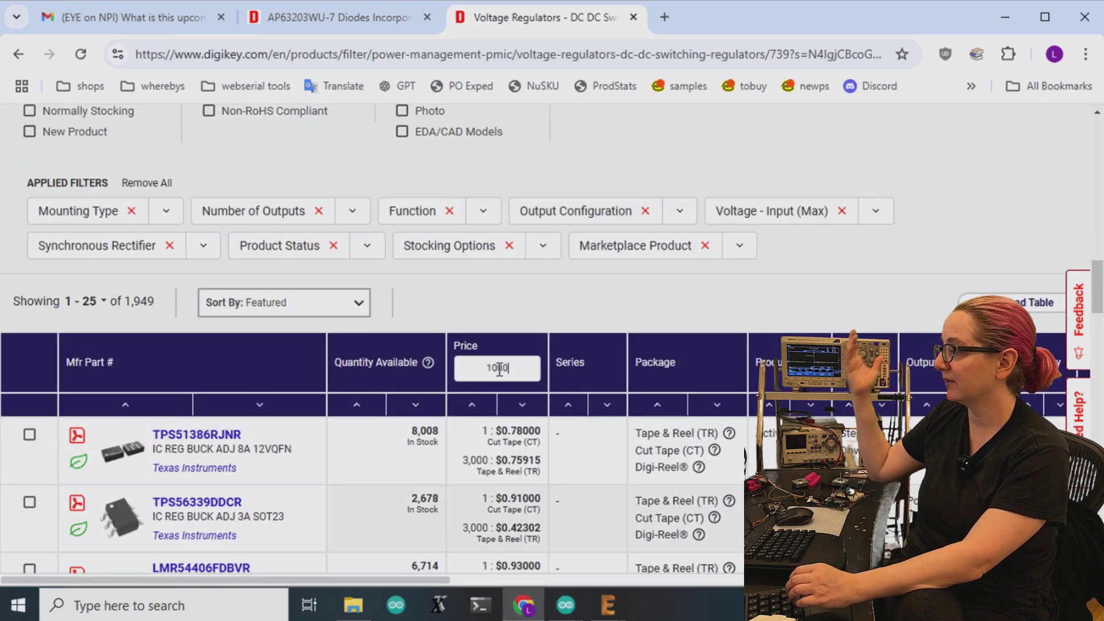
{"action": "key", "text": "Return"}
{"action": "scroll", "coordinate": [608, 161], "scroll_direction": "down", "scroll_amount": 20}
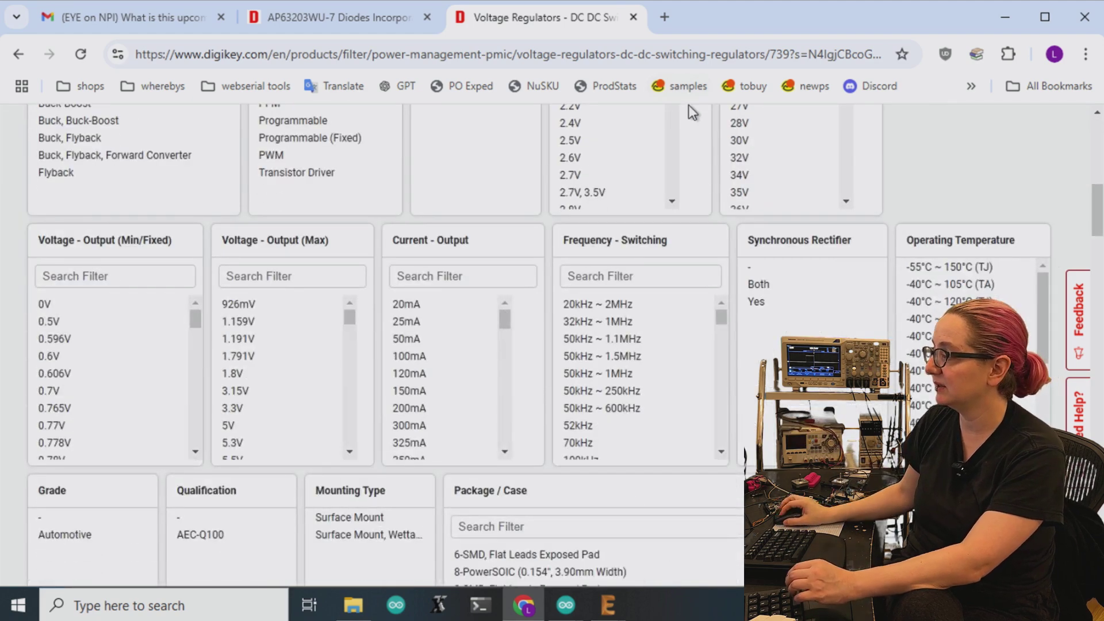
Review the cheapest price-sorted regulators at the 1000-unit quantity.
{"action": "scroll", "coordinate": [652, 329], "scroll_direction": "up", "scroll_amount": 3}
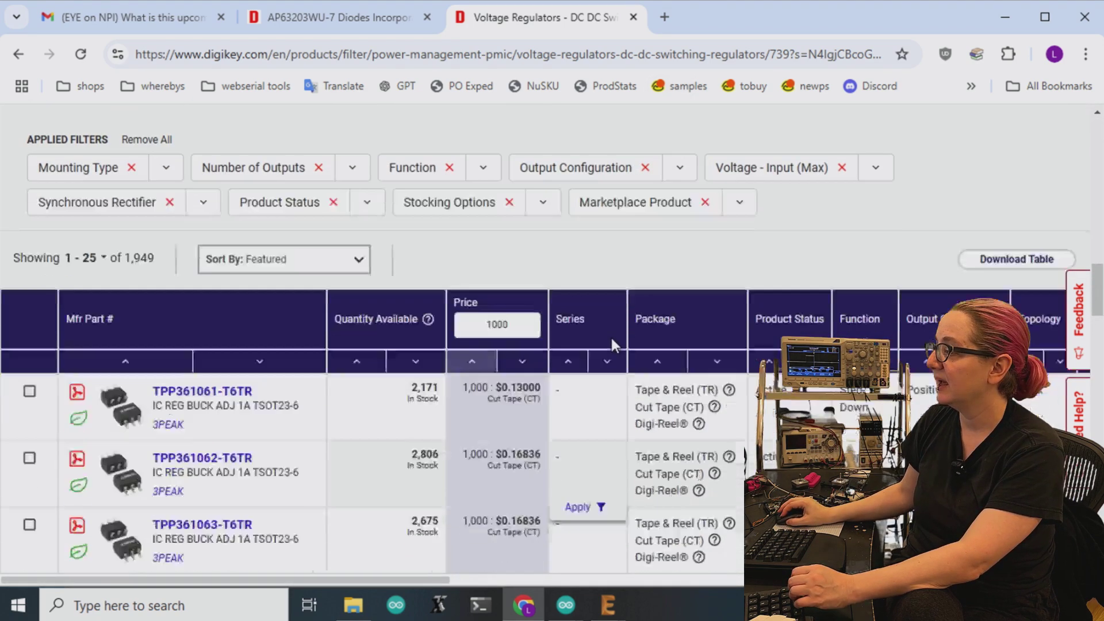
{"action": "scroll", "coordinate": [319, 418], "scroll_direction": "down", "scroll_amount": 1}
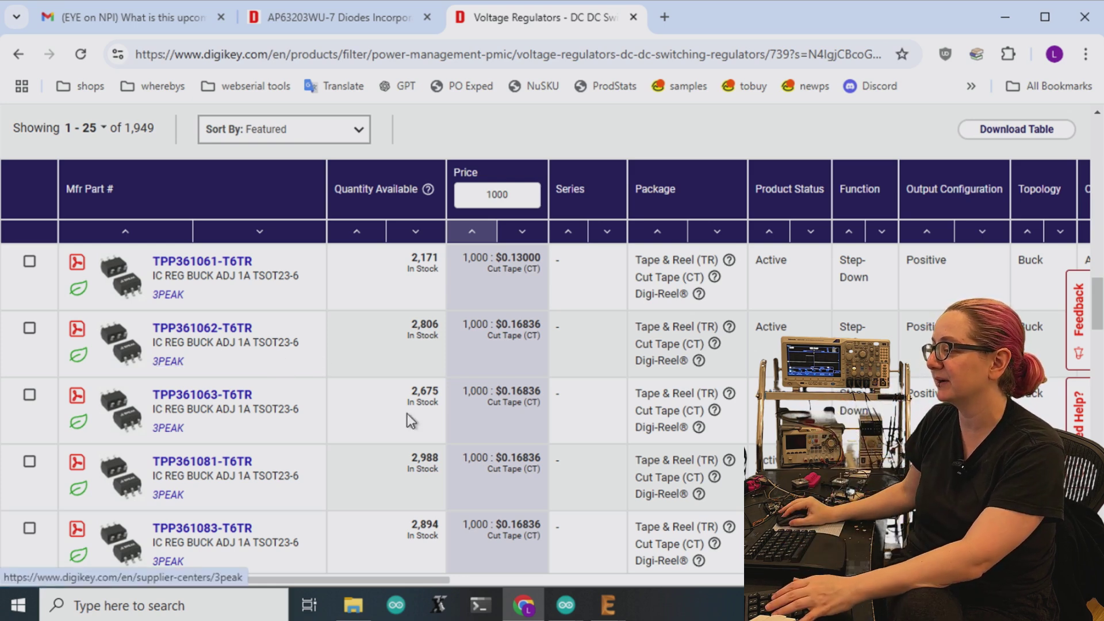
{"action": "scroll", "coordinate": [409, 412], "scroll_direction": "down", "scroll_amount": 5}
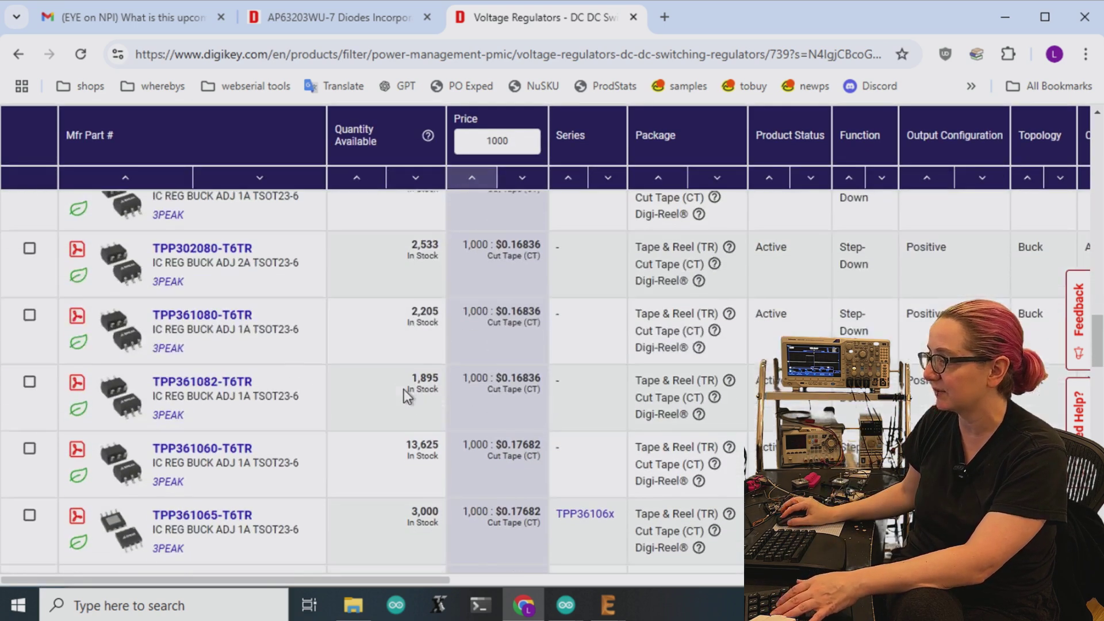
{"action": "scroll", "coordinate": [404, 388], "scroll_direction": "down", "scroll_amount": 6}
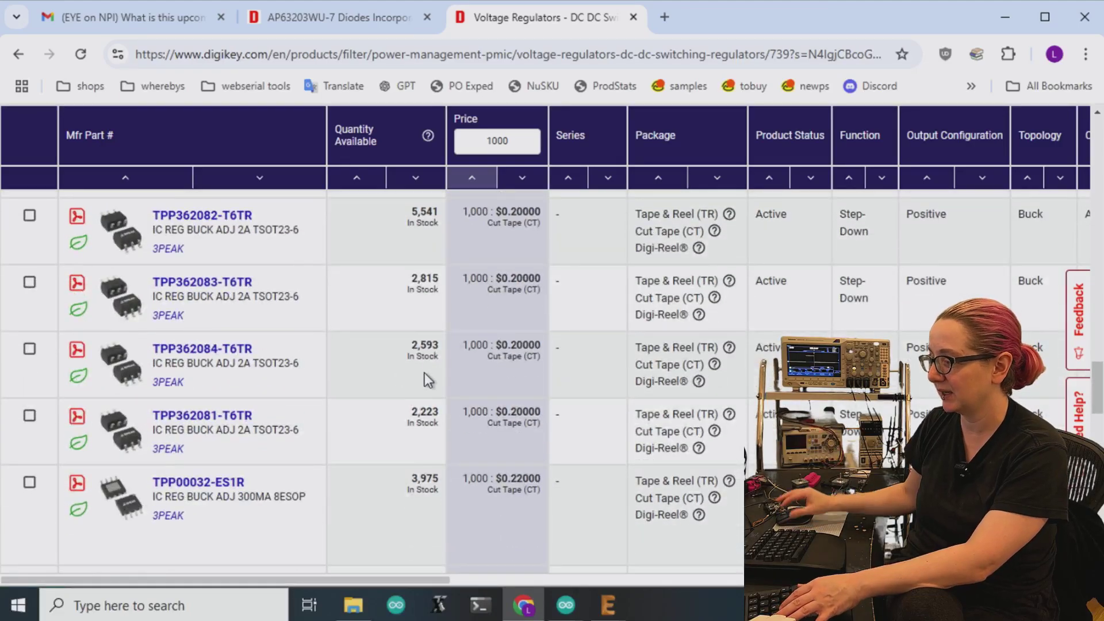
{"action": "scroll", "coordinate": [424, 373], "scroll_direction": "down", "scroll_amount": 3}
{"action": "scroll", "coordinate": [431, 373], "scroll_direction": "up", "scroll_amount": 8}
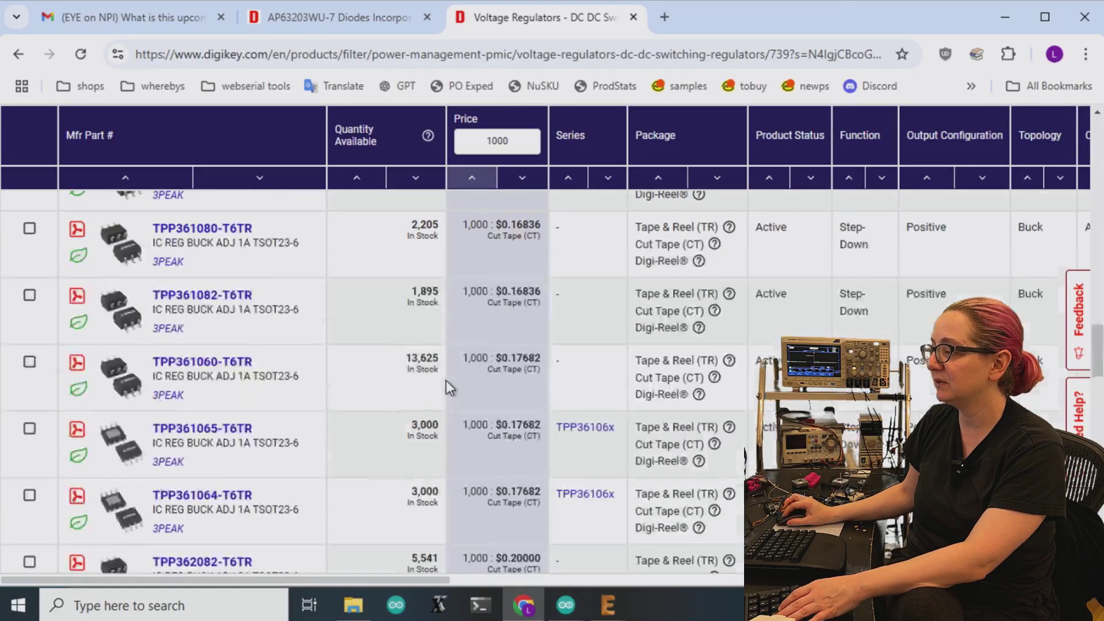
{"action": "scroll", "coordinate": [445, 380], "scroll_direction": "up", "scroll_amount": 20}
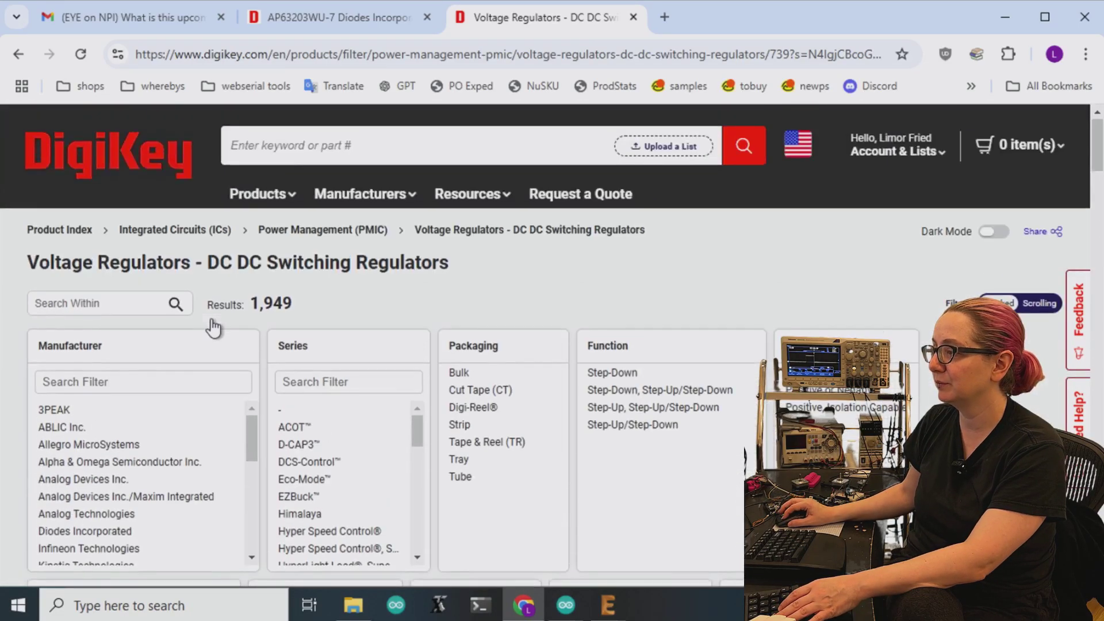
{"action": "scroll", "coordinate": [213, 327], "scroll_direction": "down", "scroll_amount": 2}
Select every manufacturer except 3PEAK and apply, leaving 1,925 regulators with LV3842XFDBVR cheapest.
{"action": "left_click_drag", "start_coordinate": [165, 343], "coordinate": [168, 461]}
{"action": "scroll", "coordinate": [186, 386], "scroll_direction": "down", "scroll_amount": 5}
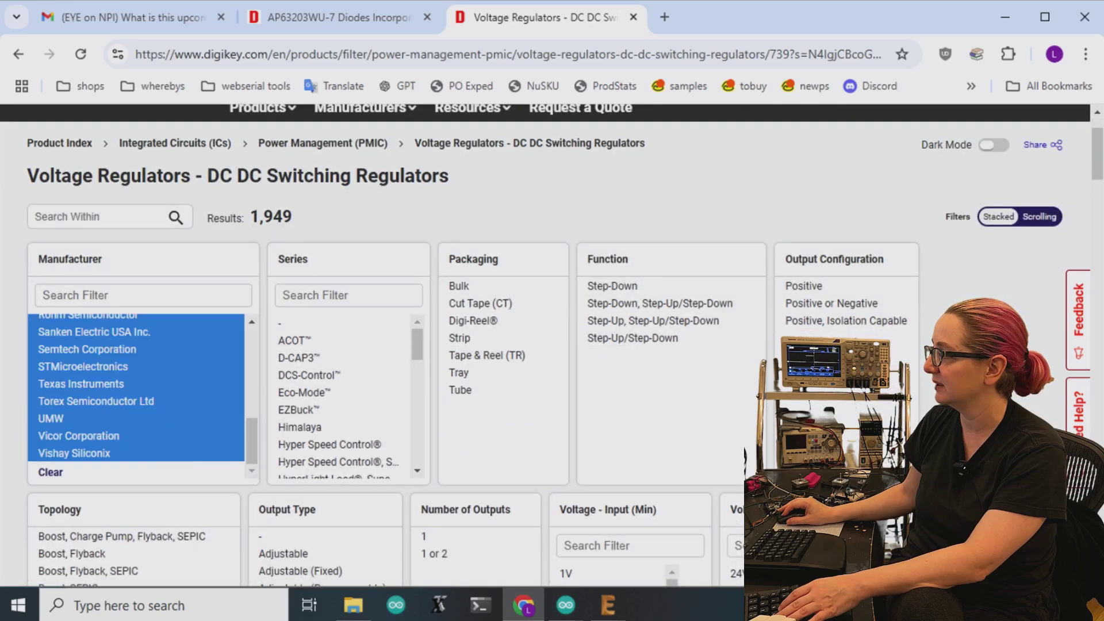
{"action": "scroll", "coordinate": [842, 262], "scroll_direction": "down", "scroll_amount": 15}
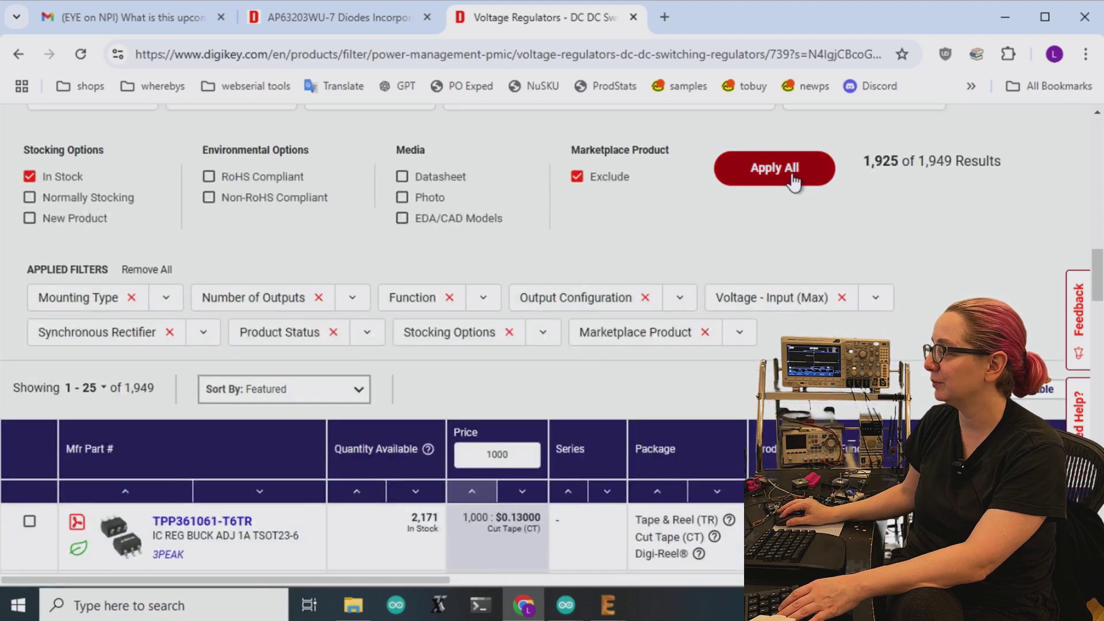
{"action": "left_click", "coordinate": [793, 172]}
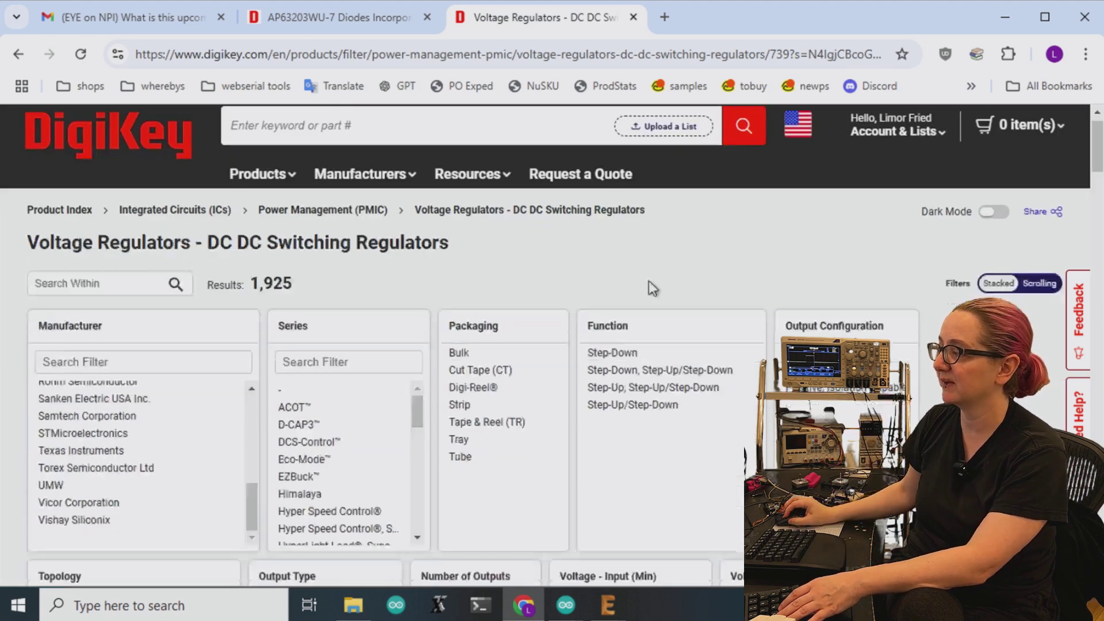
{"action": "scroll", "coordinate": [619, 268], "scroll_direction": "down", "scroll_amount": 15}
{"action": "scroll", "coordinate": [932, 292], "scroll_direction": "down", "scroll_amount": 5}
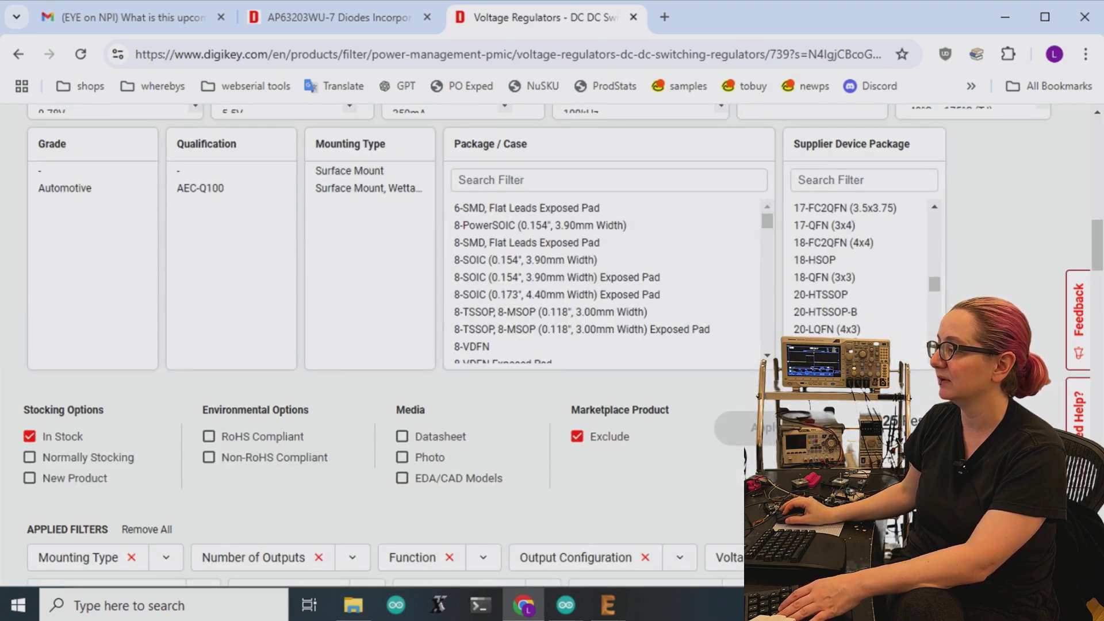
{"action": "scroll", "coordinate": [1033, 316], "scroll_direction": "down", "scroll_amount": 9}
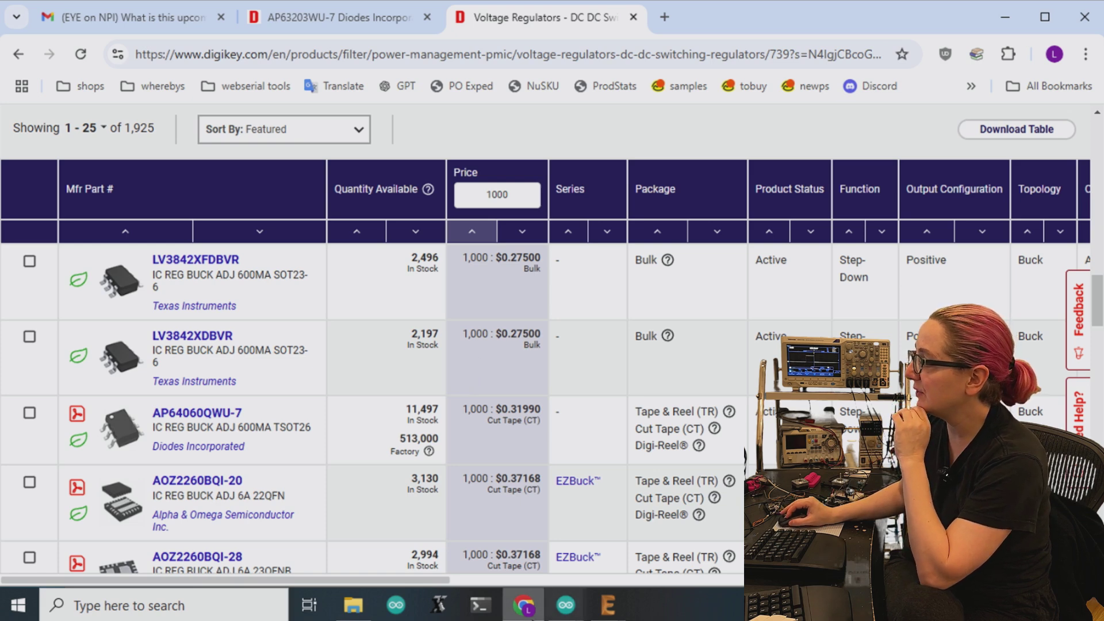
Select output currents 1A through 10A, leaving 1,445 parts with AOZ2260BQI-20 cheapest at $0.37168.
{"action": "left_click_drag", "start_coordinate": [434, 579], "coordinate": [868, 576]}
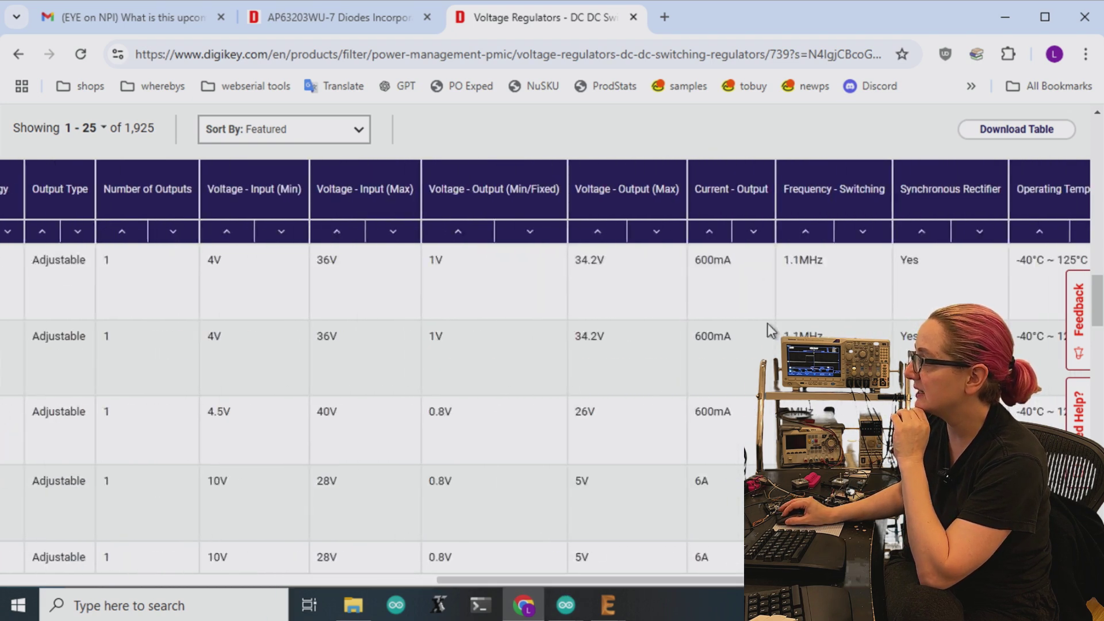
{"action": "scroll", "coordinate": [715, 406], "scroll_direction": "up", "scroll_amount": 10}
{"action": "scroll", "coordinate": [896, 325], "scroll_direction": "up", "scroll_amount": 3}
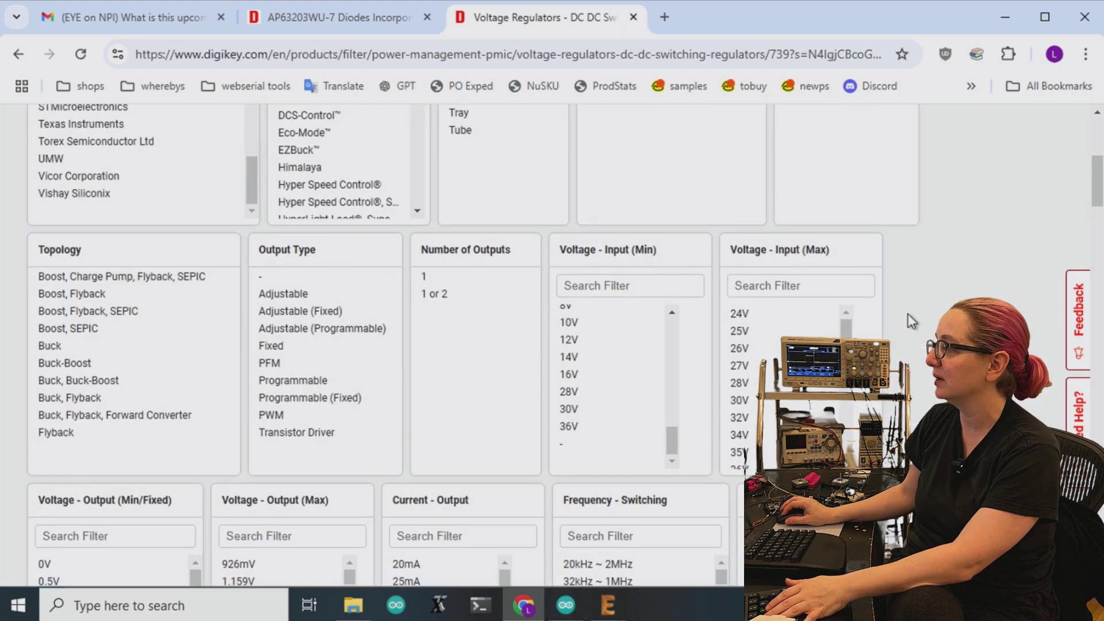
{"action": "scroll", "coordinate": [1050, 346], "scroll_direction": "up", "scroll_amount": 3}
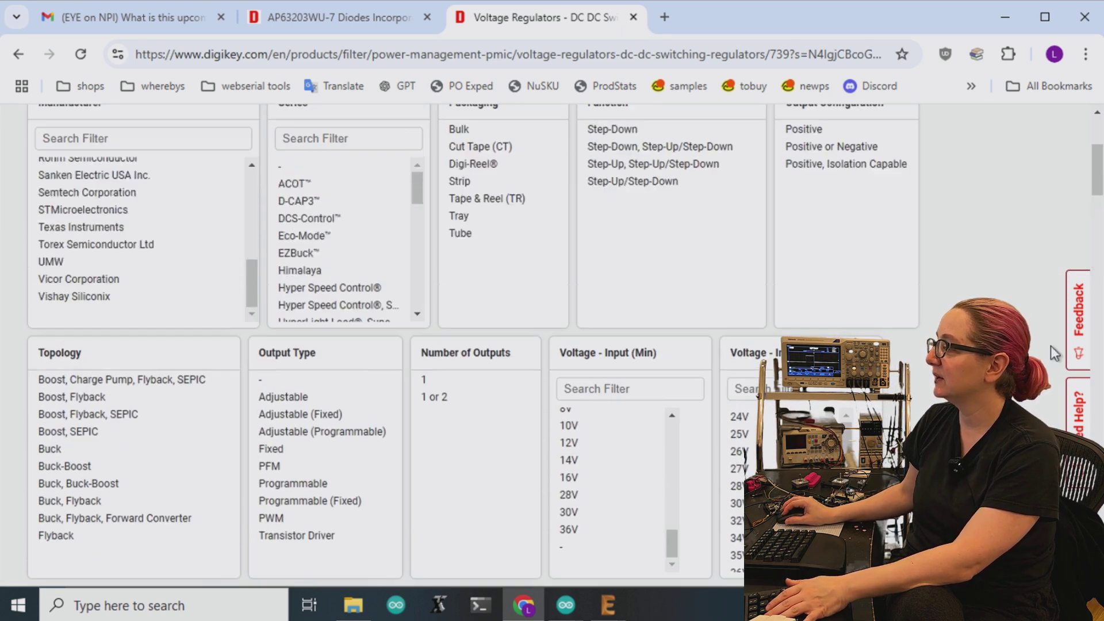
{"action": "scroll", "coordinate": [1050, 347], "scroll_direction": "down", "scroll_amount": 7}
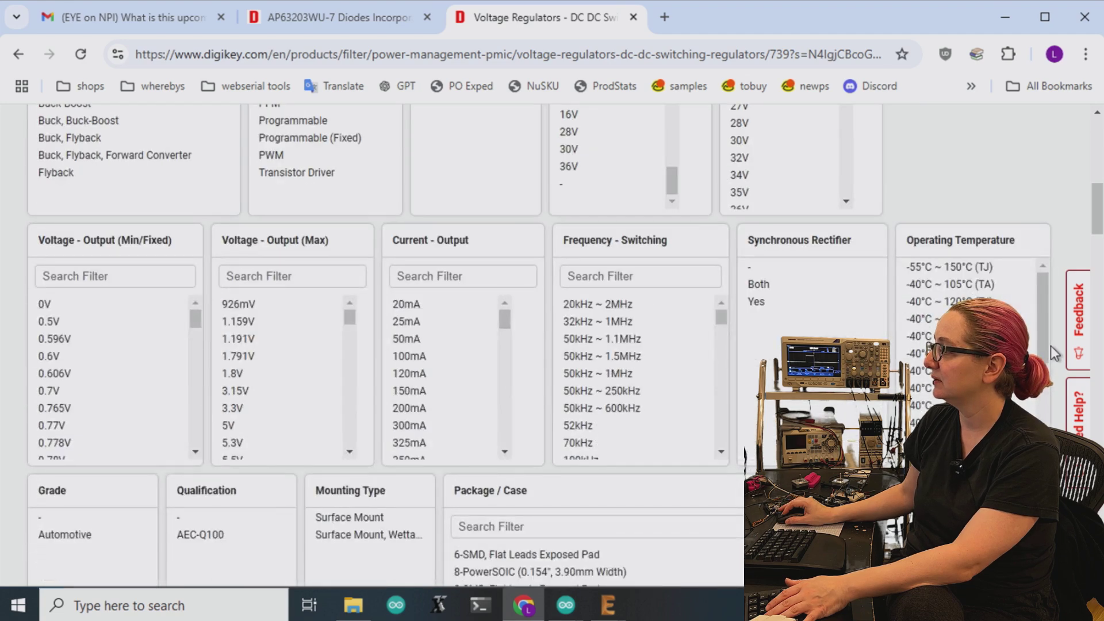
{"action": "scroll", "coordinate": [1051, 346], "scroll_direction": "down", "scroll_amount": 2}
{"action": "scroll", "coordinate": [512, 320], "scroll_direction": "down", "scroll_amount": 5}
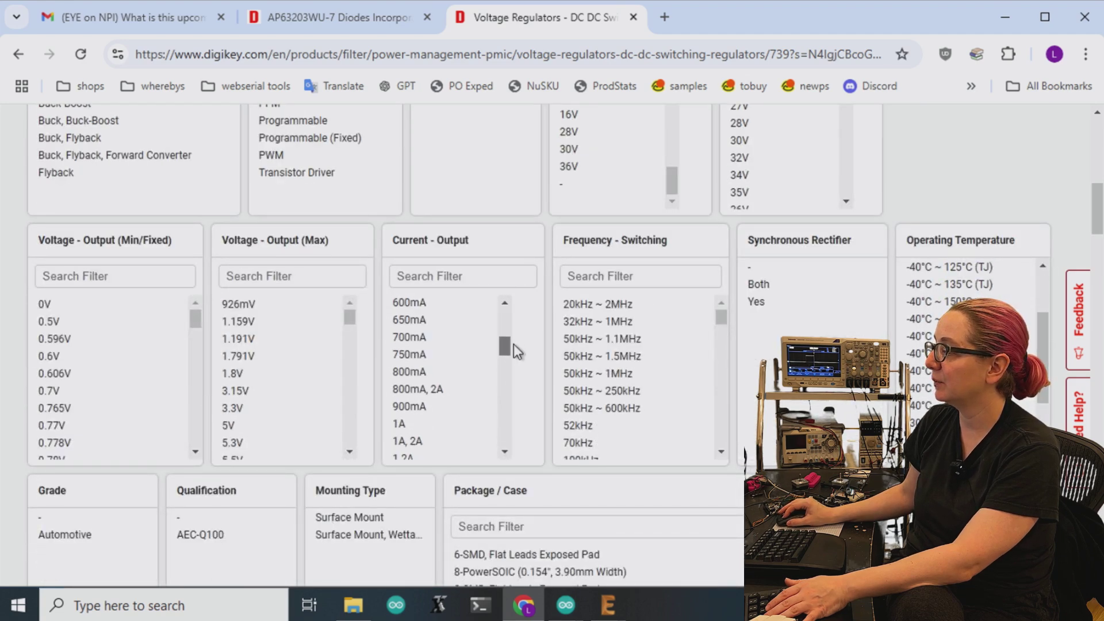
{"action": "left_click_drag", "start_coordinate": [402, 360], "coordinate": [431, 396]}
{"action": "scroll", "coordinate": [446, 390], "scroll_direction": "down", "scroll_amount": 5}
{"action": "scroll", "coordinate": [447, 390], "scroll_direction": "down", "scroll_amount": 5}
{"action": "left_click", "coordinate": [447, 380], "text": "shift"}
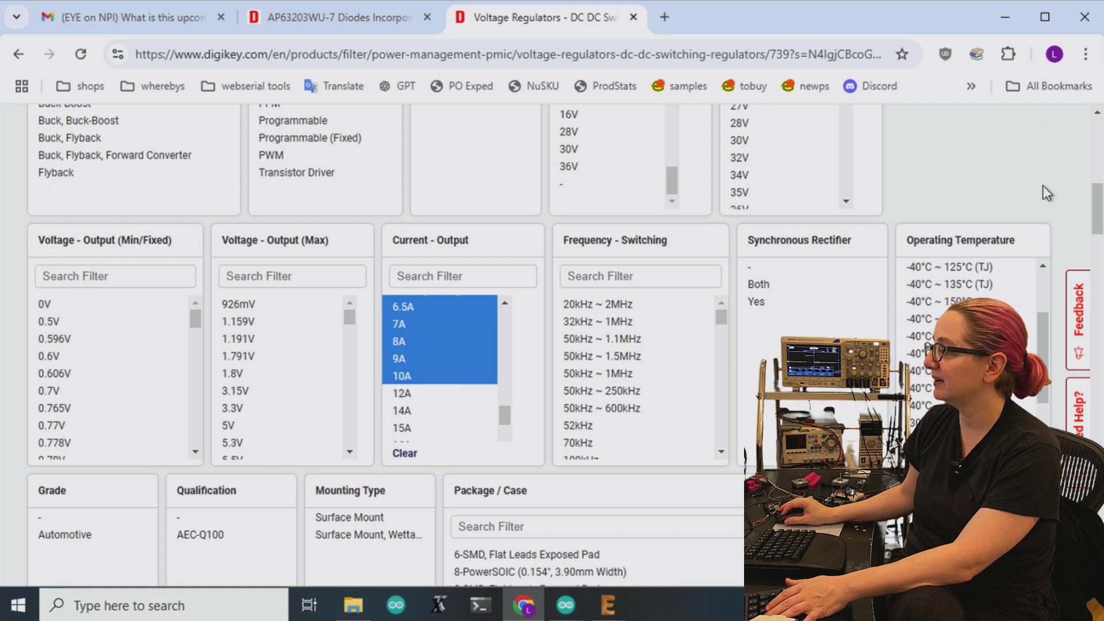
{"action": "scroll", "coordinate": [1045, 185], "scroll_direction": "down", "scroll_amount": 6}
{"action": "scroll", "coordinate": [1029, 289], "scroll_direction": "up", "scroll_amount": 1}
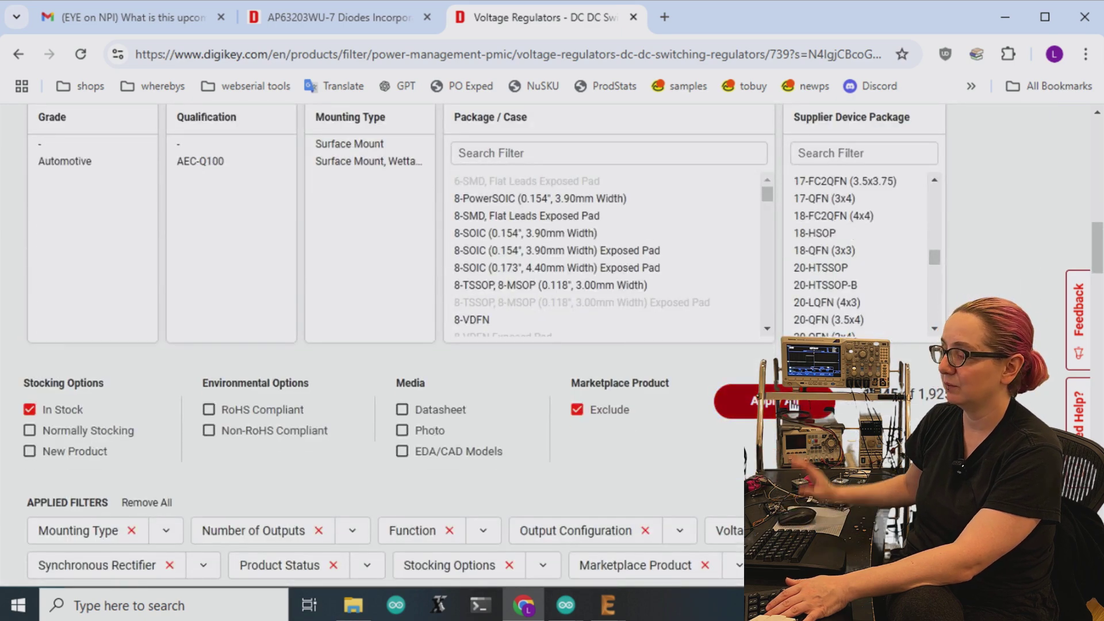
{"action": "scroll", "coordinate": [552, 344], "scroll_direction": "up", "scroll_amount": 10}
{"action": "scroll", "coordinate": [757, 219], "scroll_direction": "down", "scroll_amount": 15}
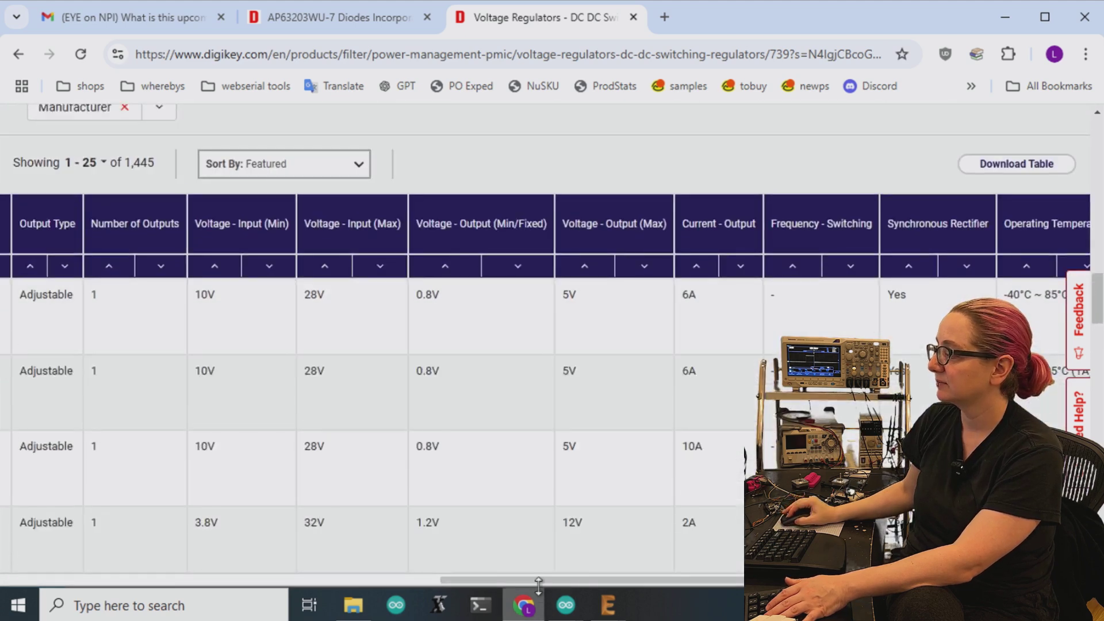
{"action": "left_click_drag", "start_coordinate": [540, 582], "coordinate": [31, 547]}
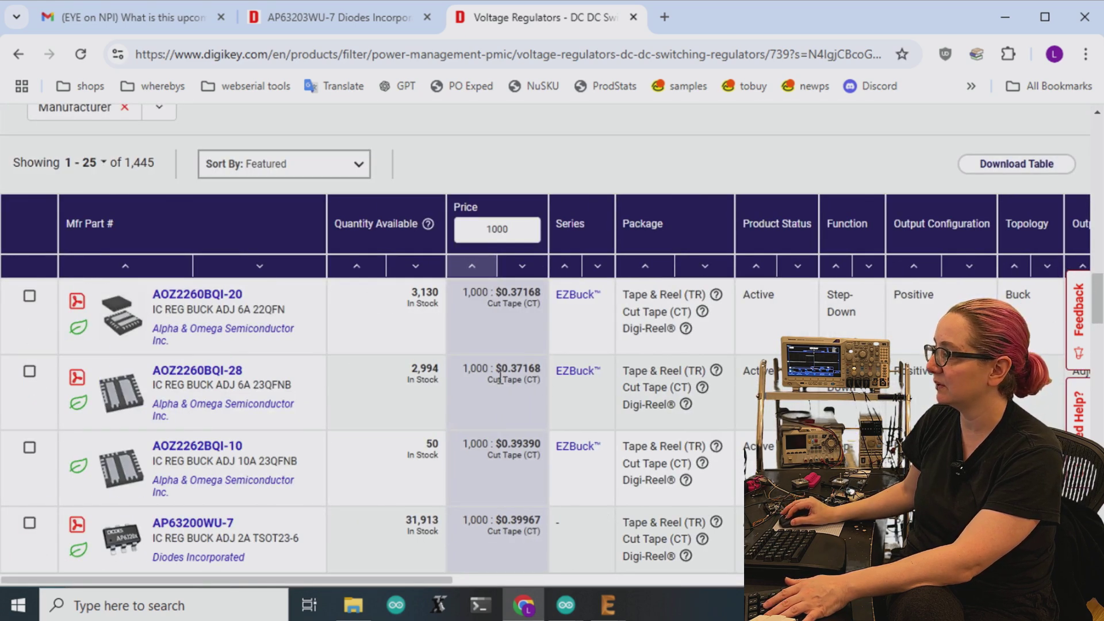
{"action": "scroll", "coordinate": [632, 383], "scroll_direction": "down", "scroll_amount": 5}
{"action": "scroll", "coordinate": [602, 383], "scroll_direction": "up", "scroll_amount": 3}
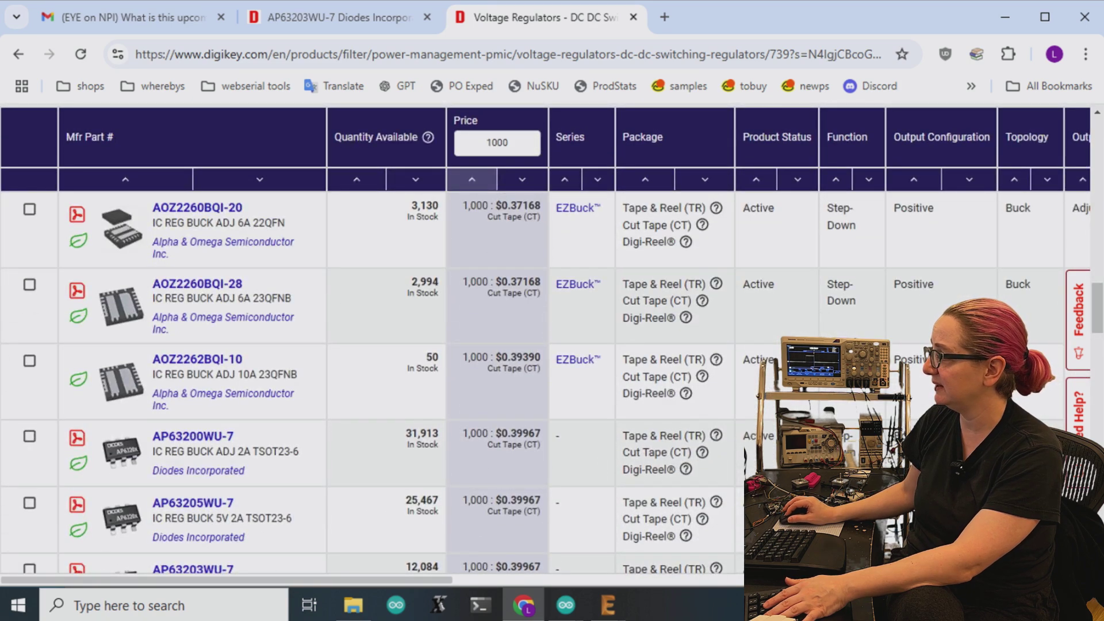
{"action": "left_click_drag", "start_coordinate": [429, 578], "coordinate": [659, 572]}
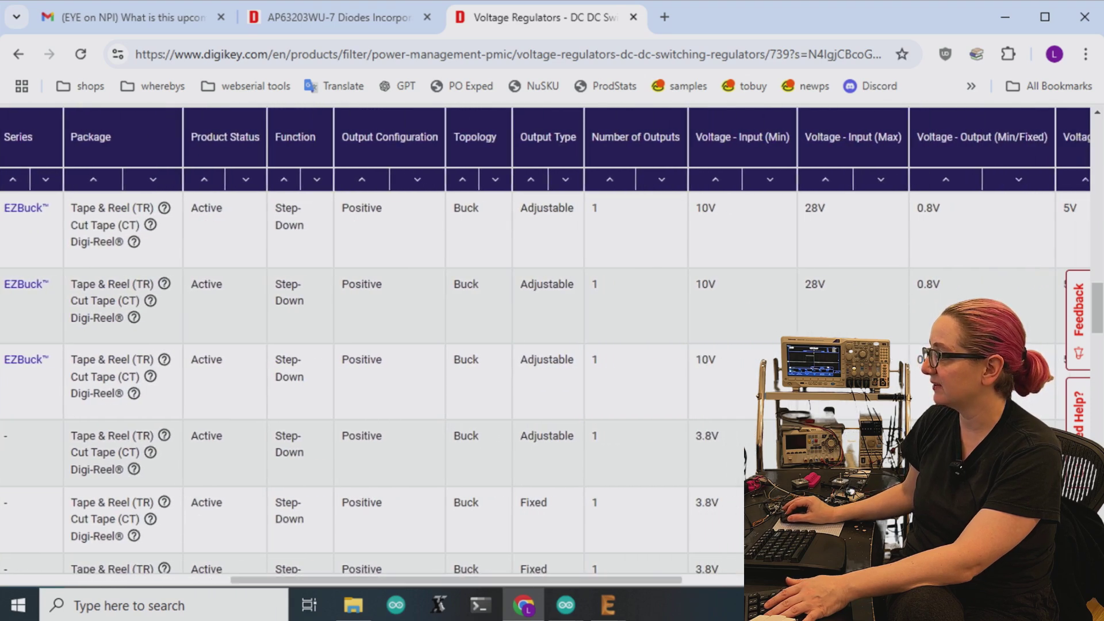
{"action": "scroll", "coordinate": [368, 380], "scroll_direction": "down", "scroll_amount": 1}
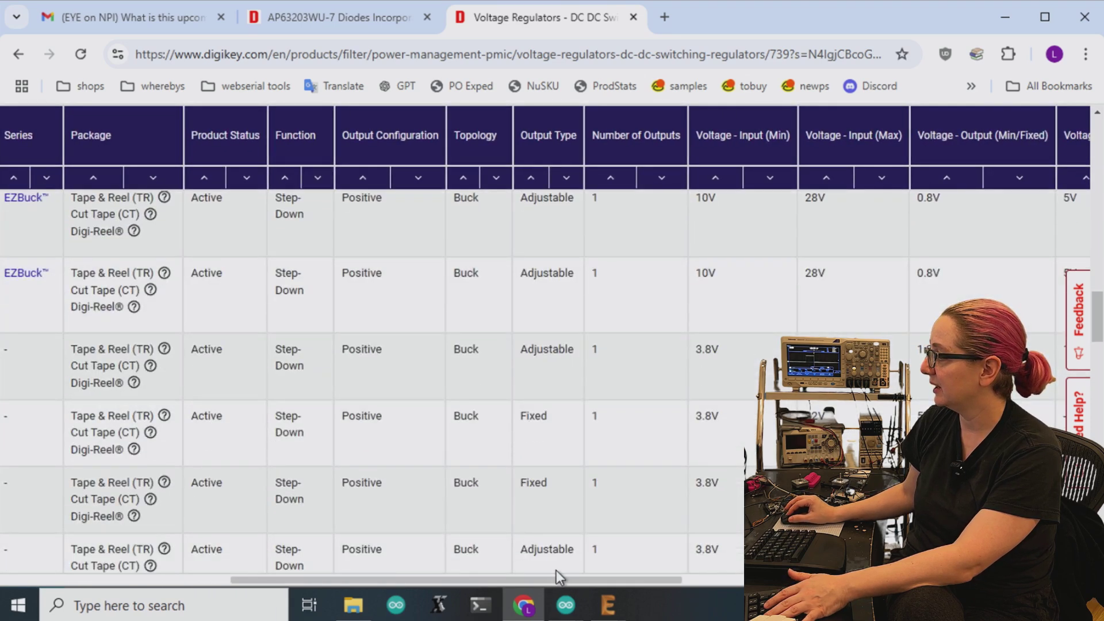
{"action": "left_click_drag", "start_coordinate": [556, 578], "coordinate": [619, 365]}
Select minimum input voltages 4.75V through 5V in the Voltage - Input (Min) filter.
{"action": "scroll", "coordinate": [604, 359], "scroll_direction": "up", "scroll_amount": 10}
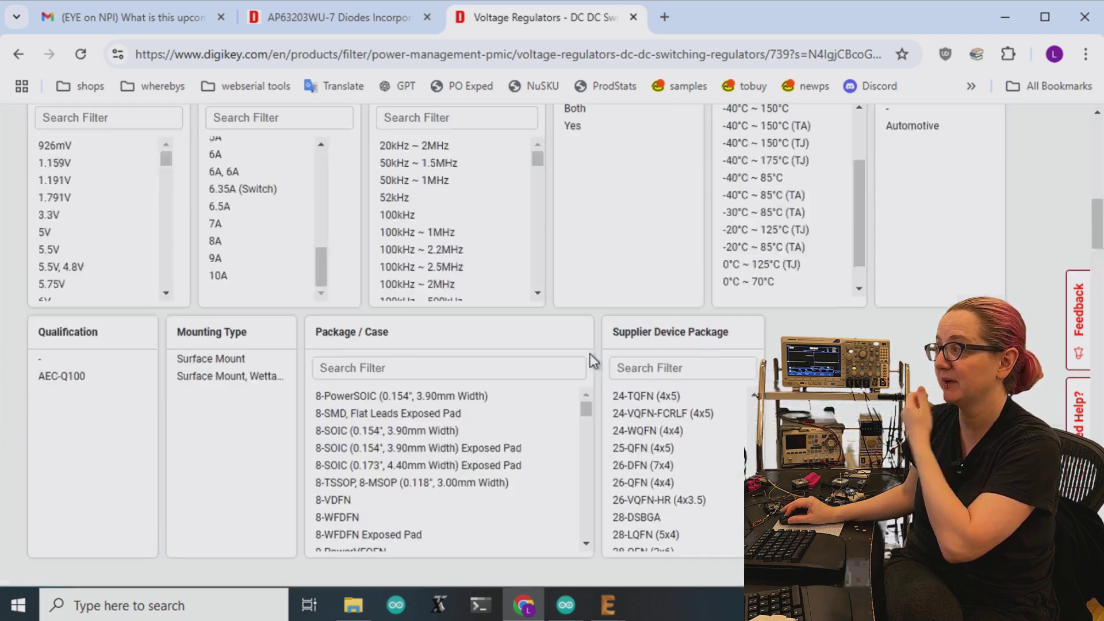
{"action": "scroll", "coordinate": [590, 353], "scroll_direction": "up", "scroll_amount": 2}
{"action": "scroll", "coordinate": [590, 354], "scroll_direction": "up", "scroll_amount": 5}
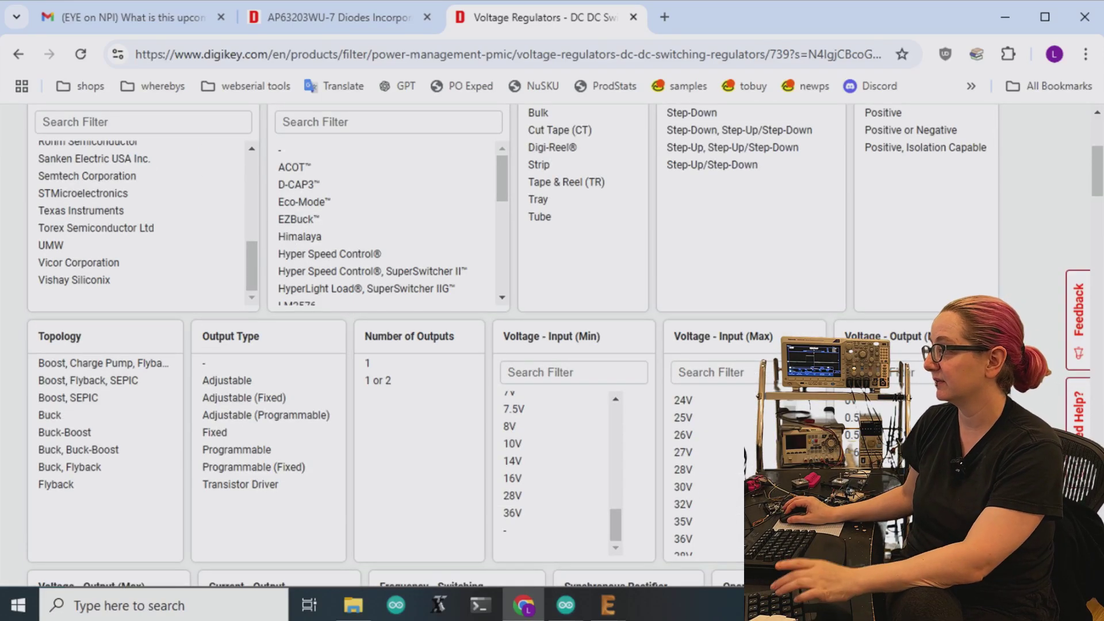
{"action": "scroll", "coordinate": [552, 345], "scroll_direction": "up", "scroll_amount": 4}
{"action": "scroll", "coordinate": [552, 345], "scroll_direction": "down", "scroll_amount": 4}
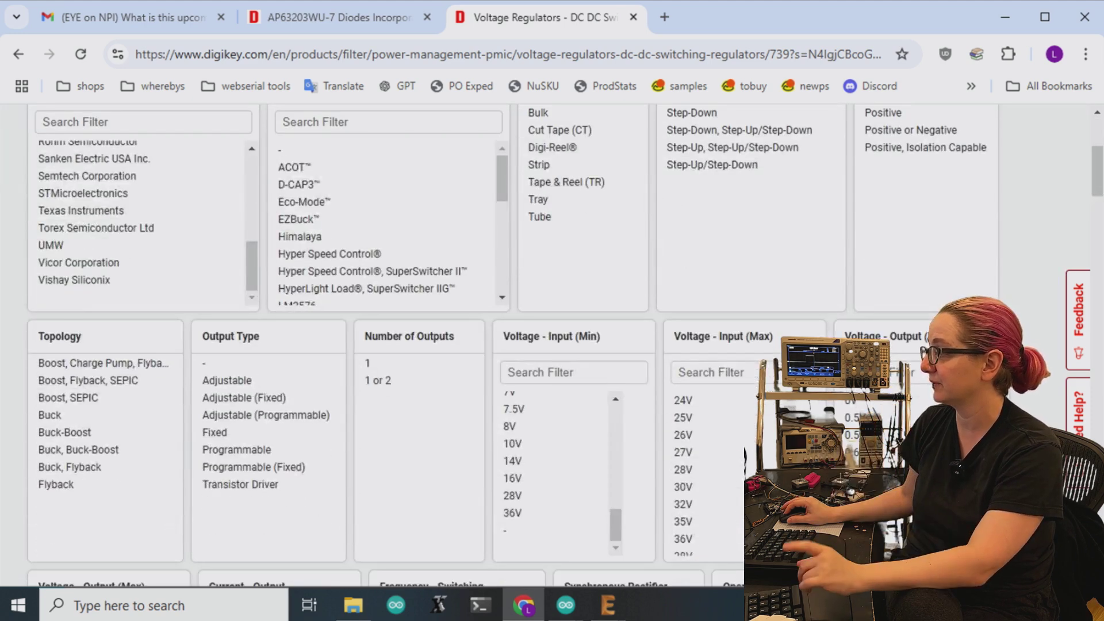
{"action": "scroll", "coordinate": [1033, 333], "scroll_direction": "down", "scroll_amount": 3}
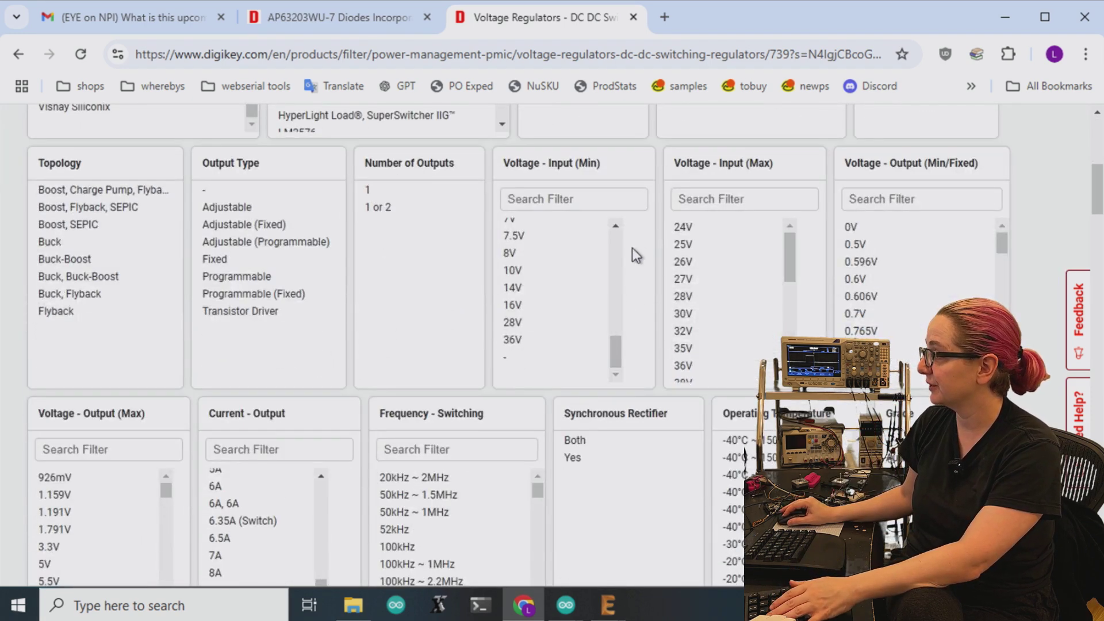
{"action": "left_click_drag", "start_coordinate": [616, 343], "coordinate": [613, 319]}
{"action": "left_click_drag", "start_coordinate": [535, 292], "coordinate": [617, 374]}
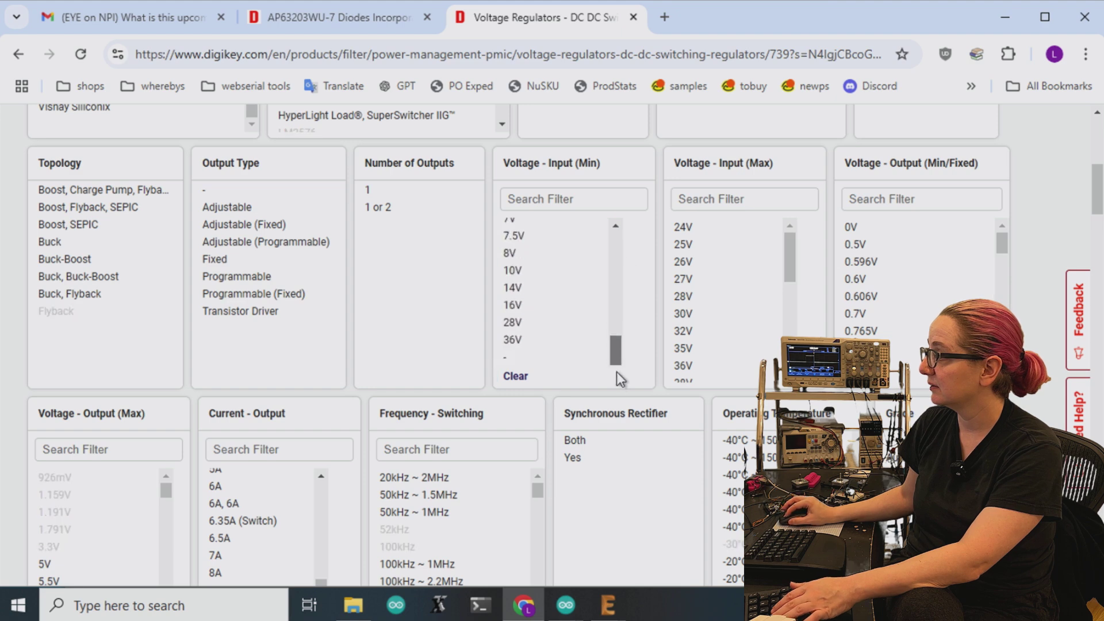
Add the blank '-' value and apply all filters, cutting results to 1,378.
{"action": "left_click", "coordinate": [558, 357], "text": "ctrl"}
{"action": "scroll", "coordinate": [558, 362], "scroll_direction": "down", "scroll_amount": 12}
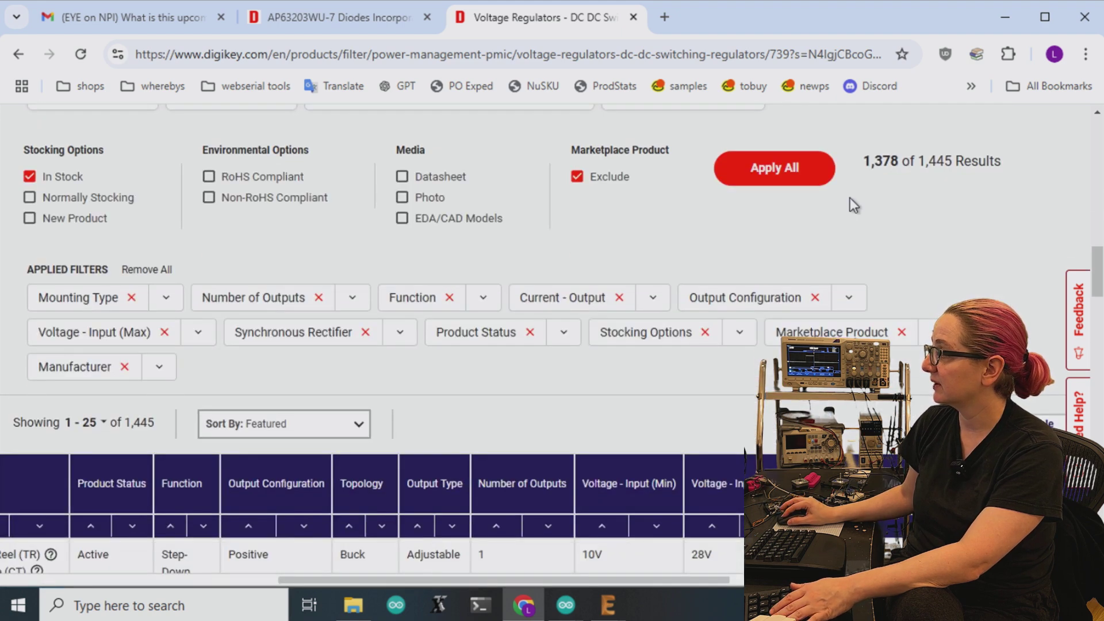
{"action": "left_click", "coordinate": [789, 171]}
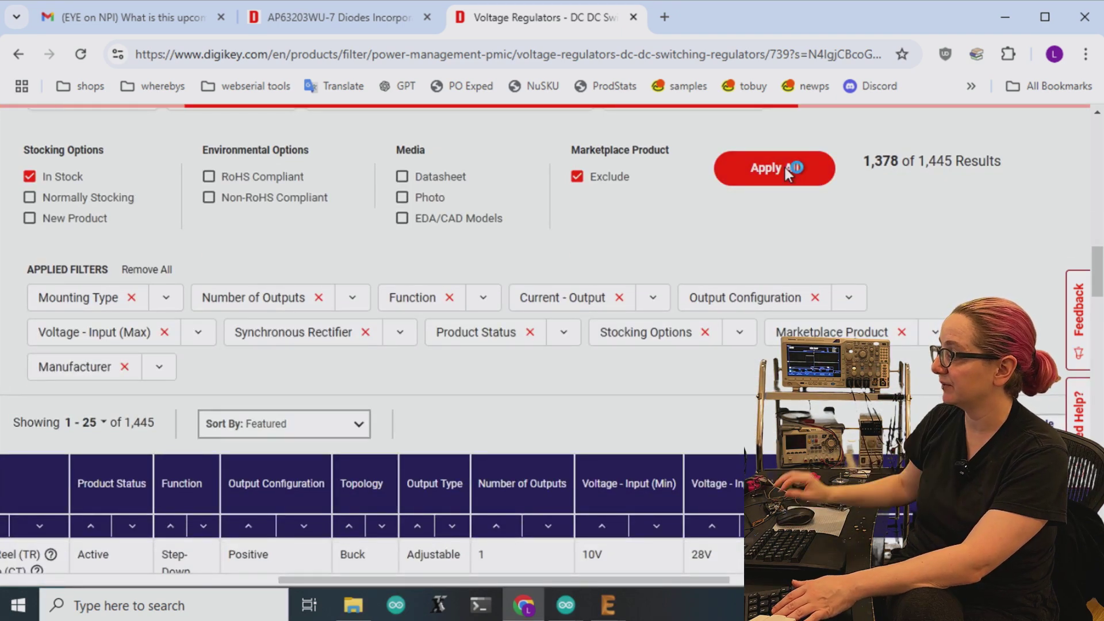
{"action": "scroll", "coordinate": [789, 172], "scroll_direction": "down", "scroll_amount": 10}
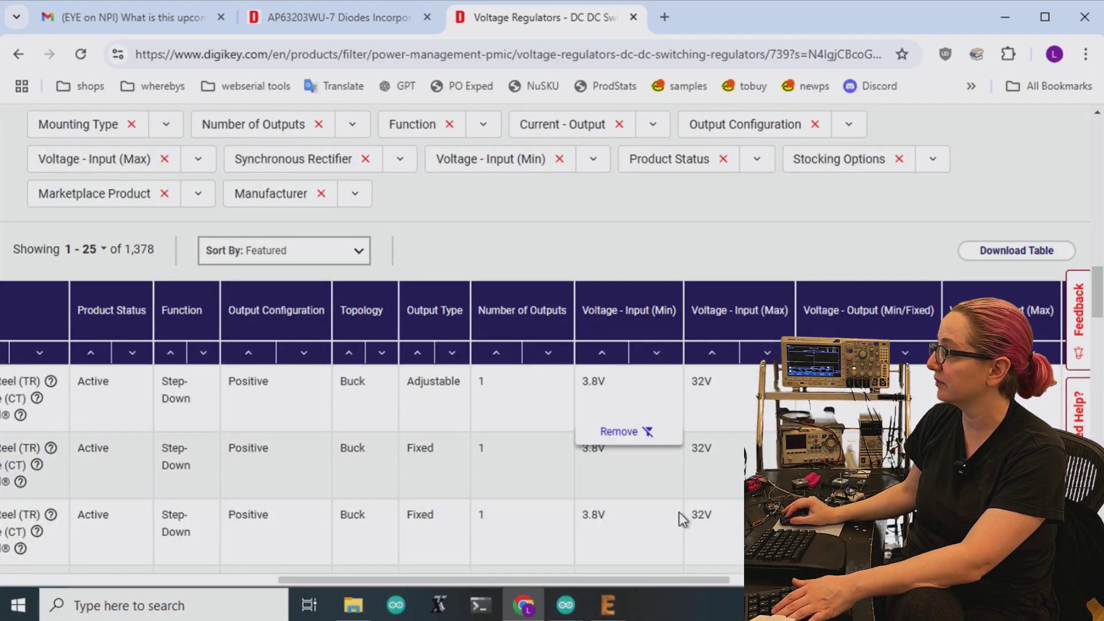
{"action": "left_click_drag", "start_coordinate": [634, 578], "coordinate": [354, 574]}
{"action": "scroll", "coordinate": [564, 420], "scroll_direction": "down", "scroll_amount": 3}
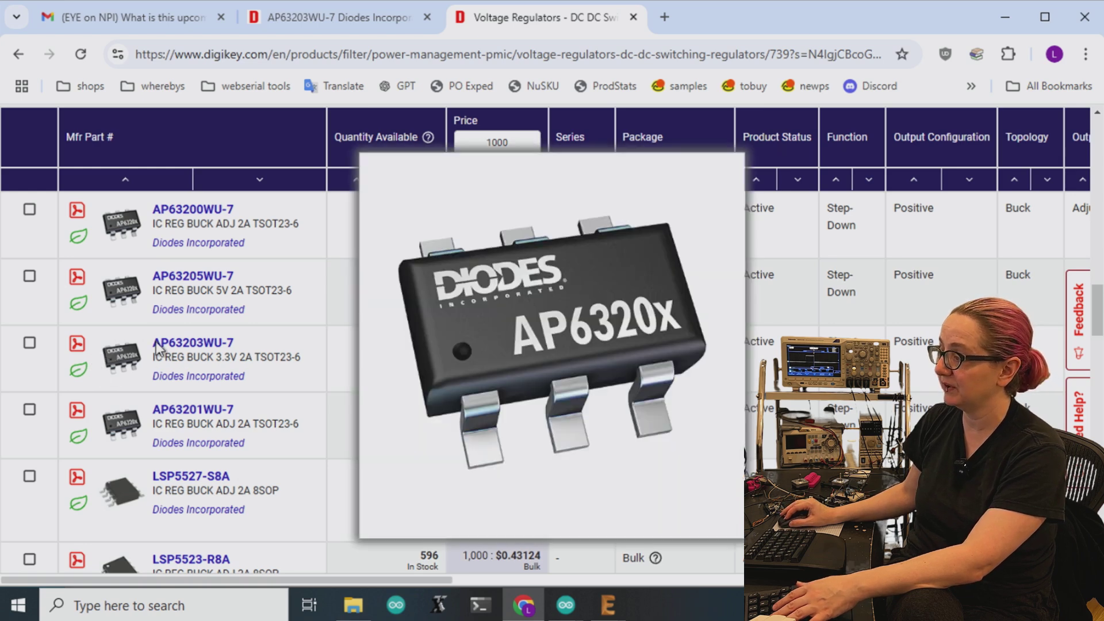
Open the AP63203WU-7 product page, then its datasheet PDF from the Datasheet row.
{"action": "left_click", "coordinate": [220, 322]}
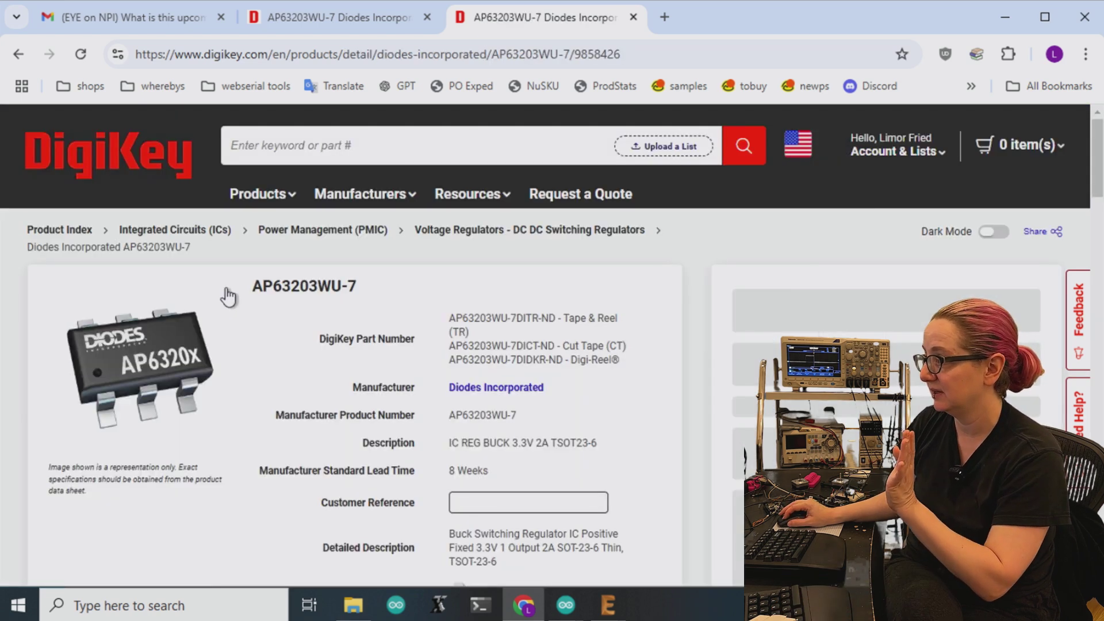
{"action": "scroll", "coordinate": [575, 391], "scroll_direction": "down", "scroll_amount": 3}
{"action": "scroll", "coordinate": [552, 345], "scroll_direction": "down", "scroll_amount": 6}
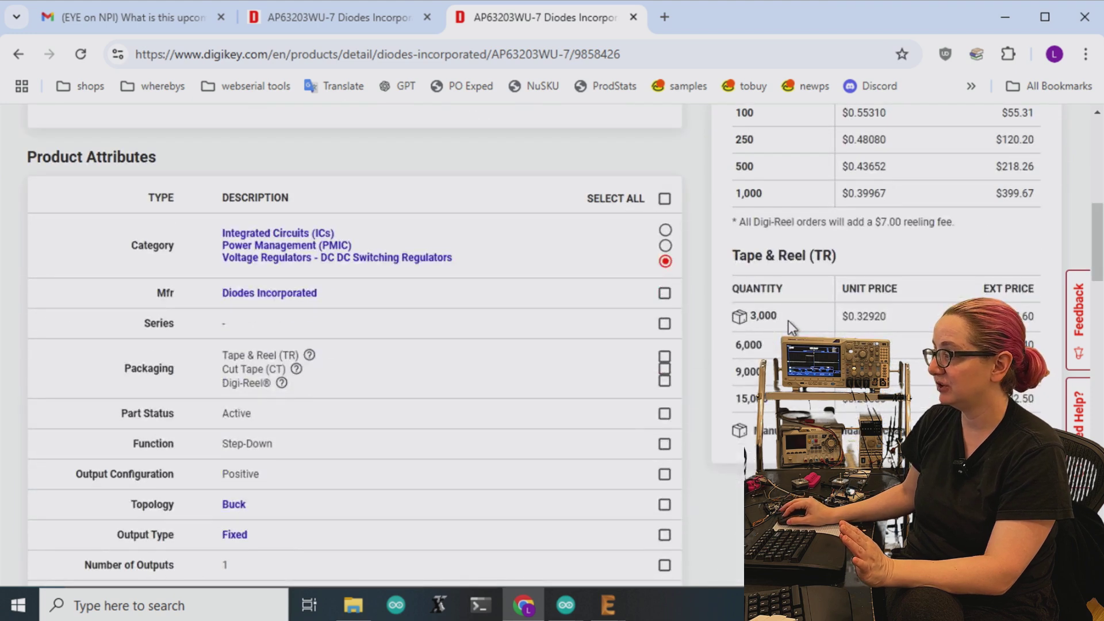
{"action": "scroll", "coordinate": [719, 333], "scroll_direction": "up", "scroll_amount": 4}
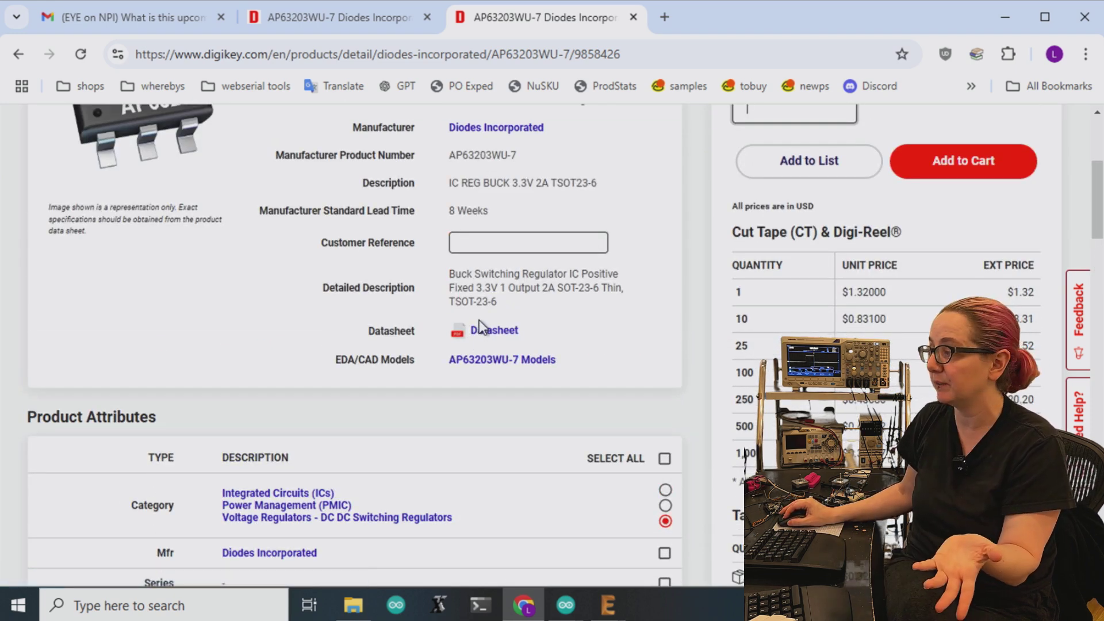
{"action": "left_click", "coordinate": [485, 329]}
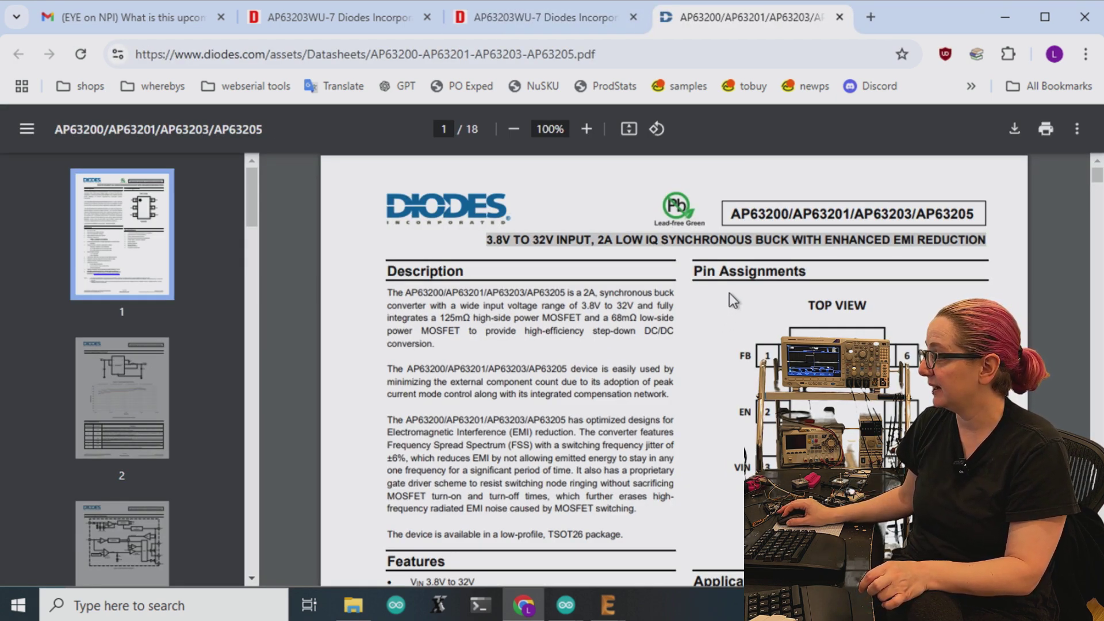
Scroll through the datasheet's page 1 Features and page 2 Typical Application Circuit.
{"action": "scroll", "coordinate": [729, 292], "scroll_direction": "down", "scroll_amount": 5}
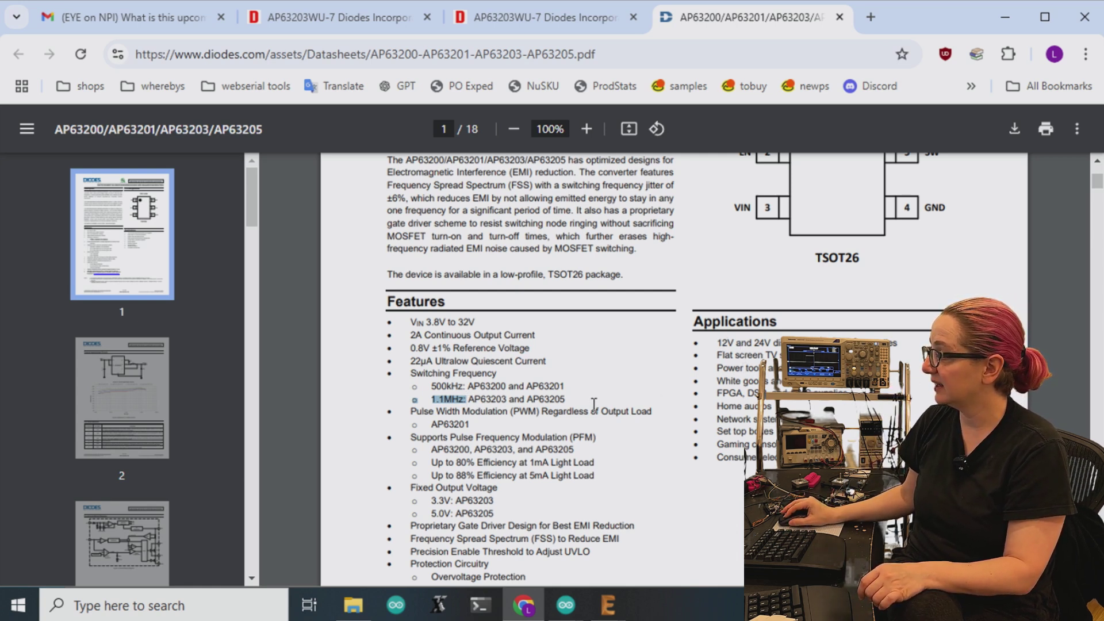
{"action": "scroll", "coordinate": [604, 401], "scroll_direction": "down", "scroll_amount": 5}
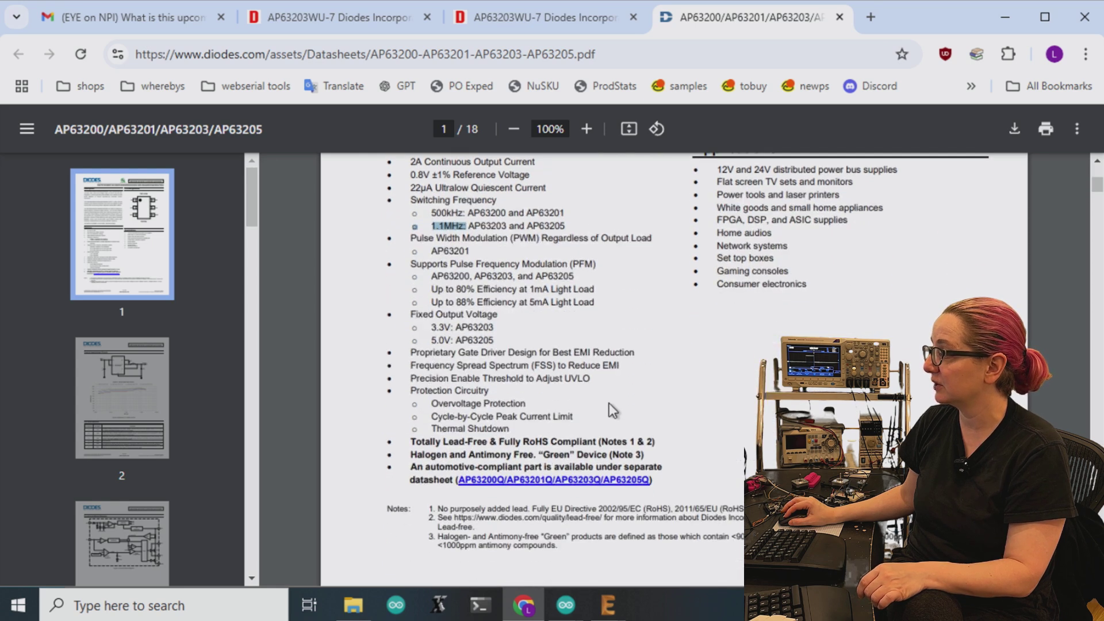
{"action": "scroll", "coordinate": [672, 418], "scroll_direction": "up", "scroll_amount": 8}
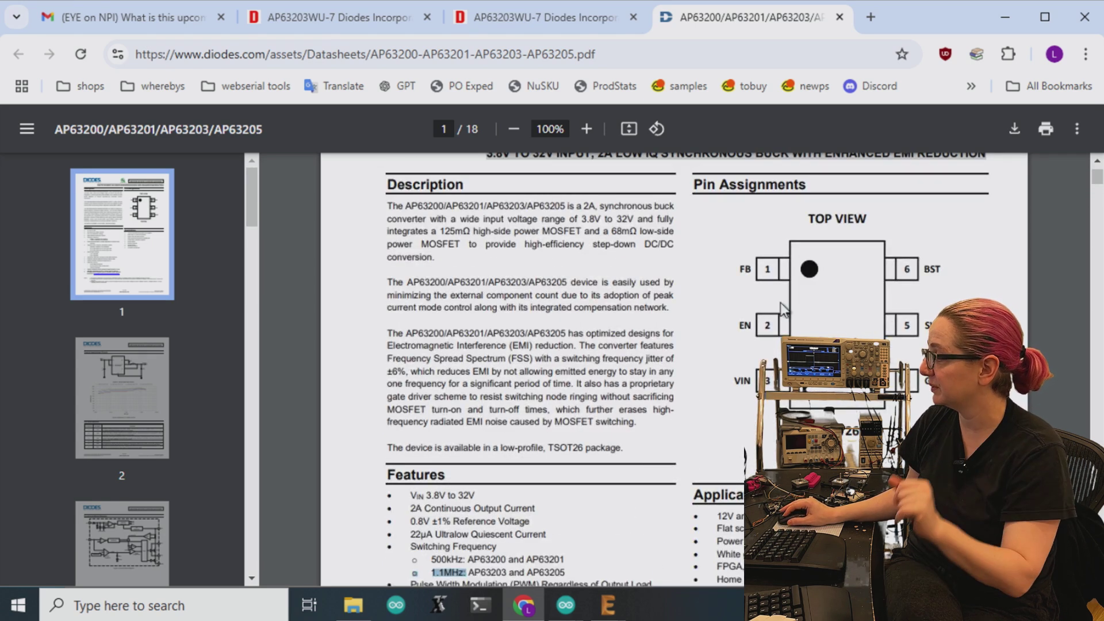
{"action": "scroll", "coordinate": [781, 305], "scroll_direction": "down", "scroll_amount": 10}
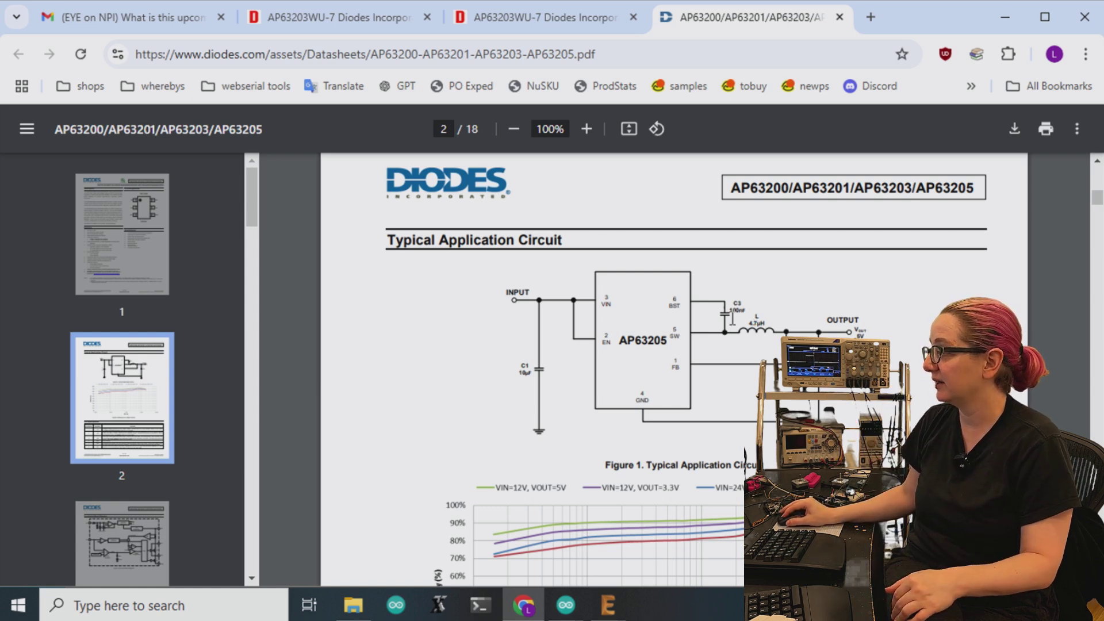
{"action": "scroll", "coordinate": [673, 368], "scroll_direction": "down", "scroll_amount": 6}
{"action": "scroll", "coordinate": [672, 368], "scroll_direction": "up", "scroll_amount": 8}
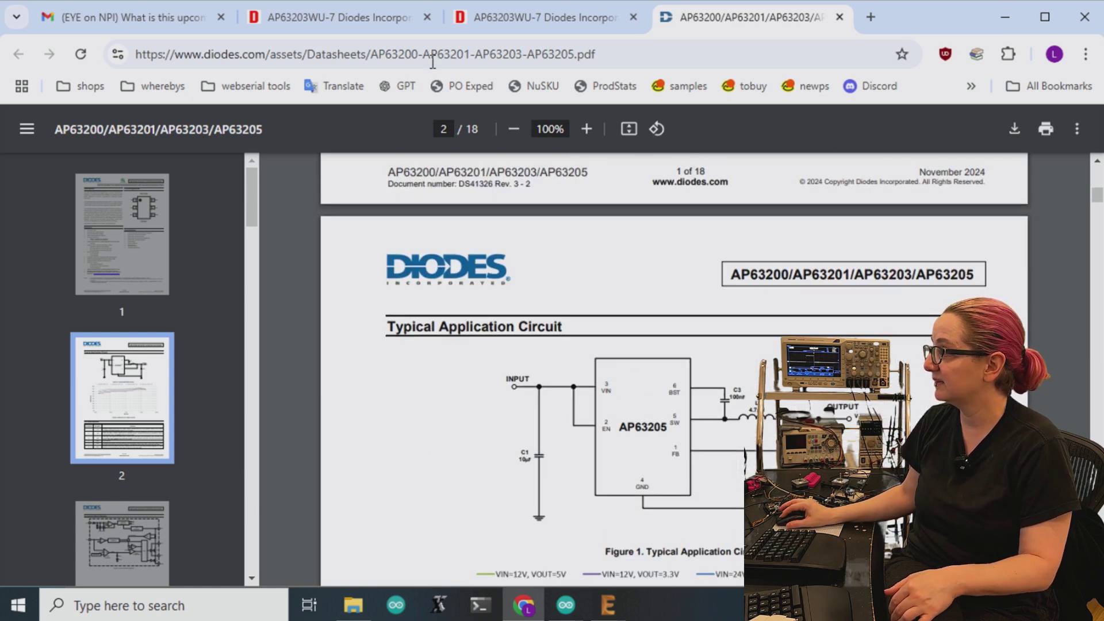
{"action": "left_click", "coordinate": [305, 17]}
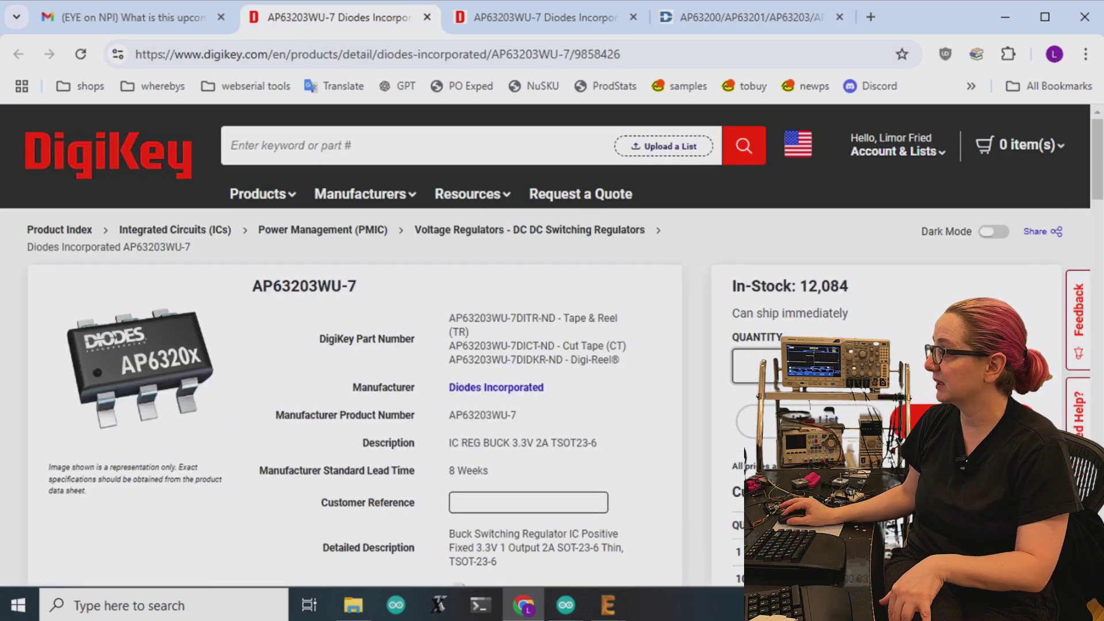
{"action": "scroll", "coordinate": [436, 340], "scroll_direction": "down", "scroll_amount": 2}
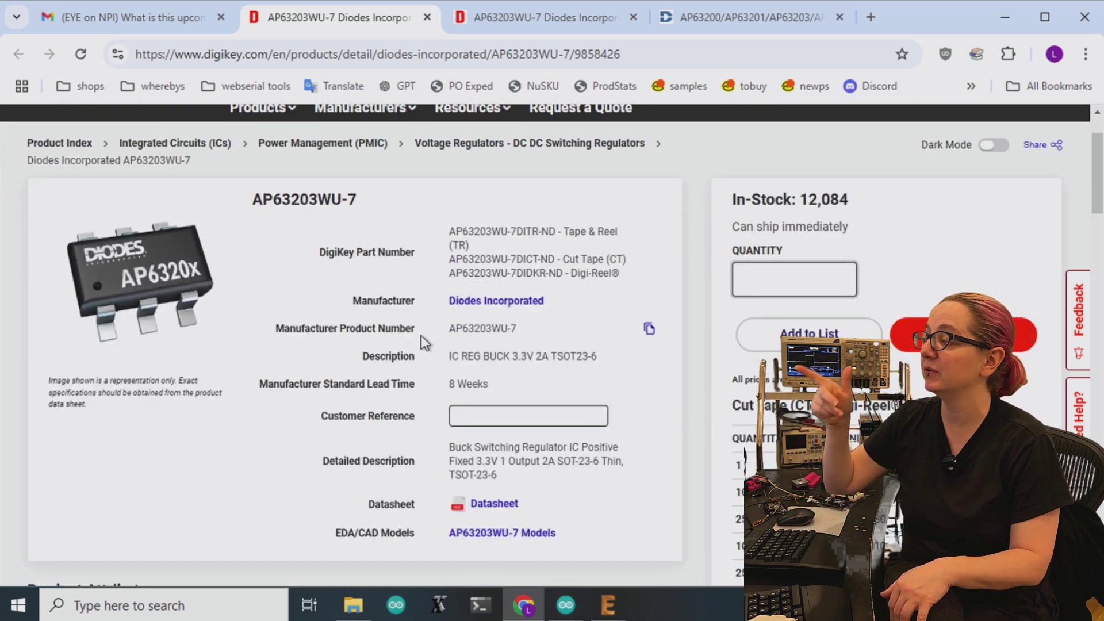